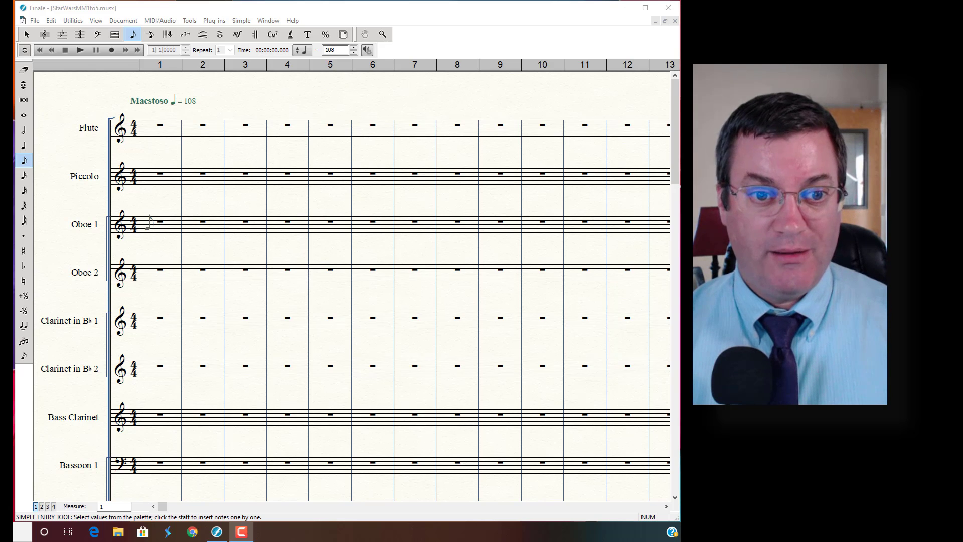
Enter a quarter-note B-flat 5 on beat 1 of measure 1 in the Oboe 1 staff
{"action": "left_click", "coordinate": [144, 221]}
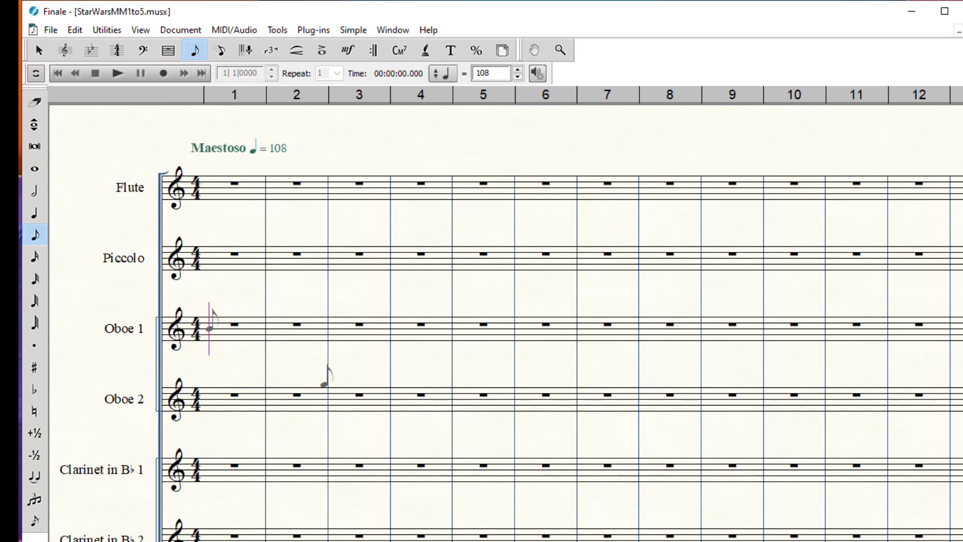
{"action": "key", "text": "5"}
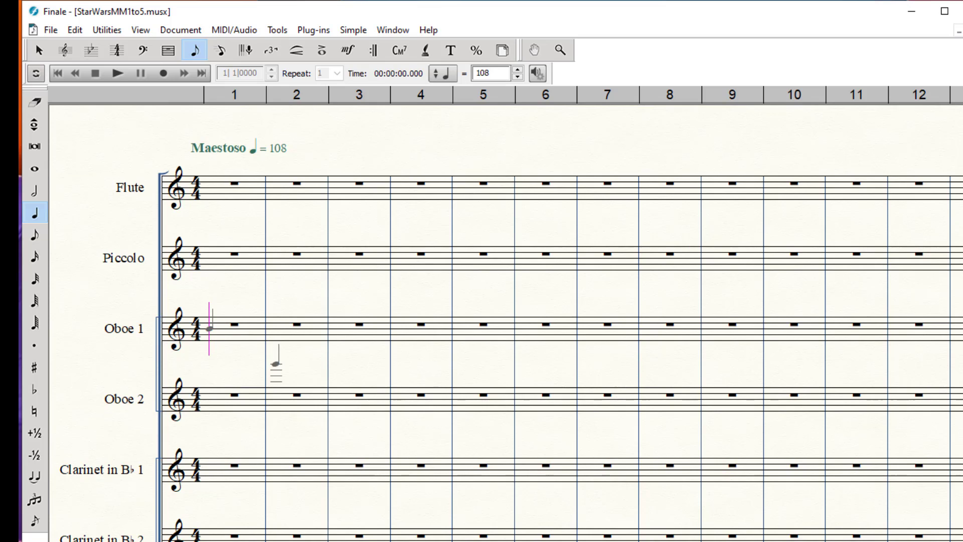
{"action": "key", "text": "Up"}
{"action": "key", "text": "Up"}
{"action": "key", "text": "Up"}
{"action": "key", "text": "Up"}
{"action": "key", "text": "Up"}
{"action": "key", "text": "Up"}
{"action": "key", "text": "Up"}
{"action": "key", "text": "Return"}
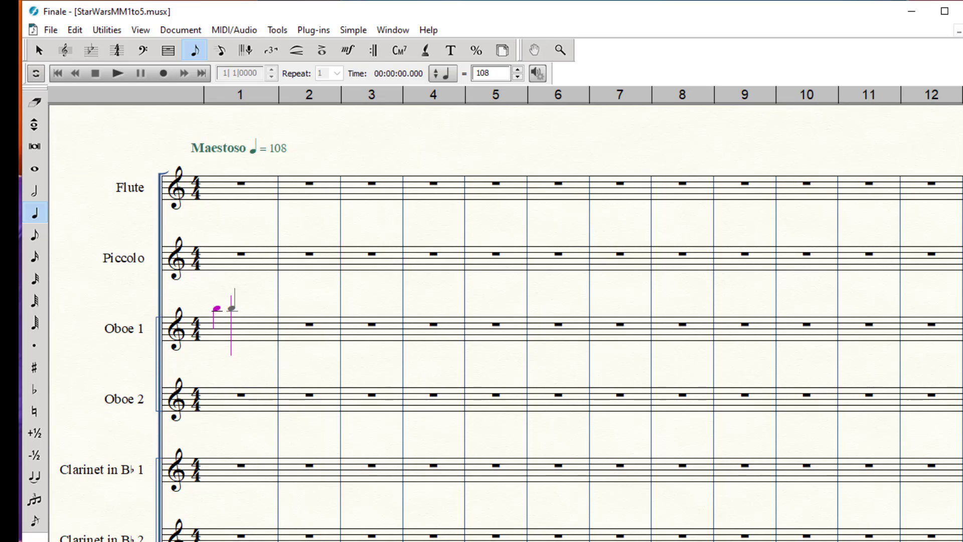
{"action": "key", "text": "minus"}
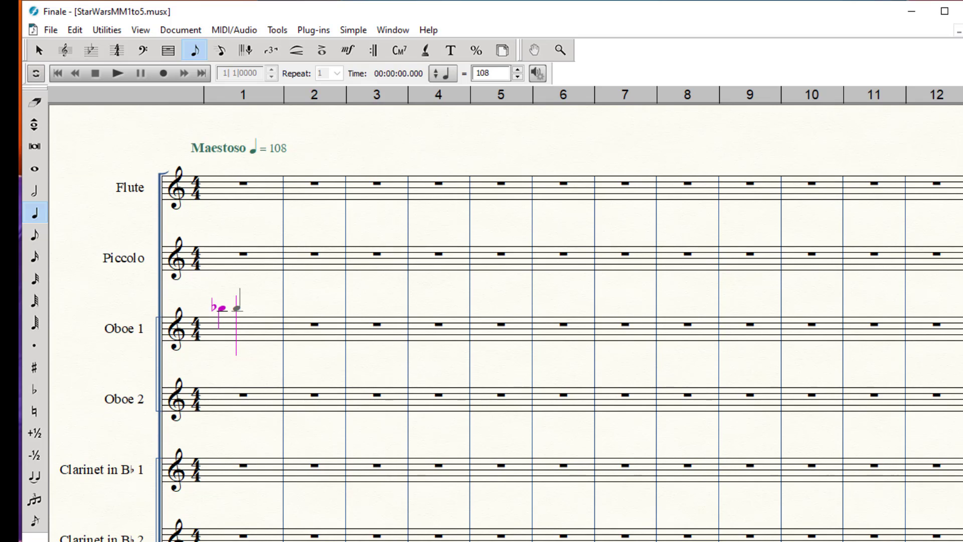
Tie the quarter-note B-flat in Oboe 1 measure 1 to an eighth note of the same pitch
{"action": "key", "text": "t"}
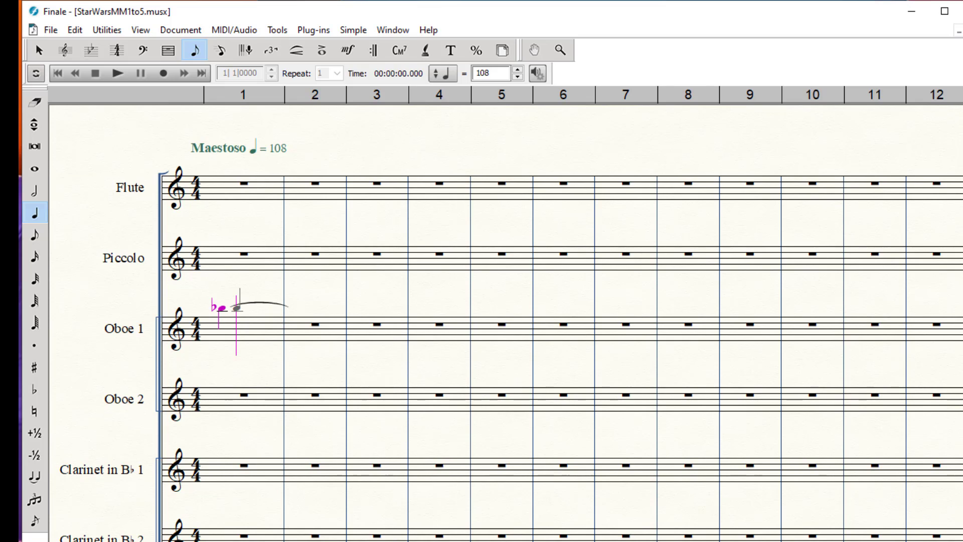
{"action": "key", "text": "4"}
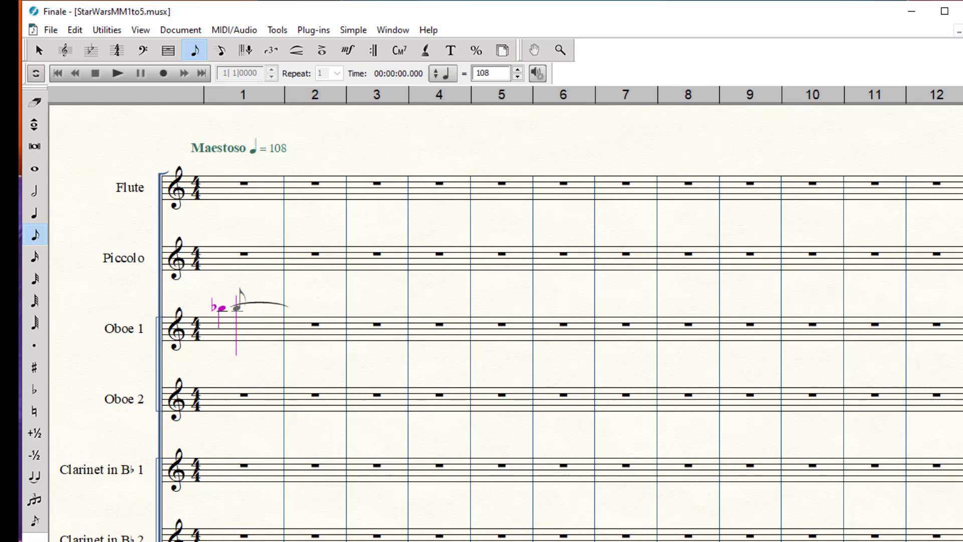
{"action": "key", "text": "Return"}
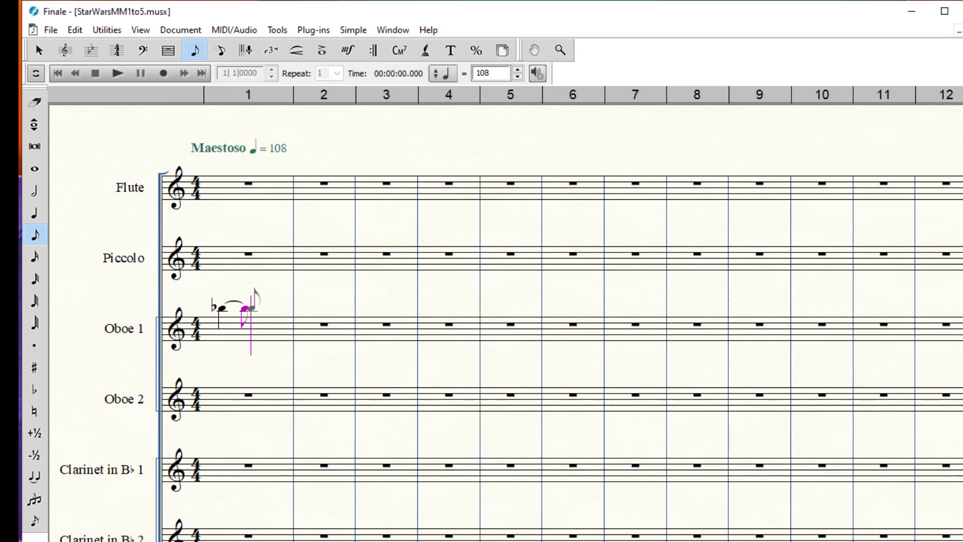
Complete Oboe 1 measure 1 with an eighth rest and a half rest, and begin measure 2 with a half rest and a quarter rest
{"action": "key", "text": "Tab"}
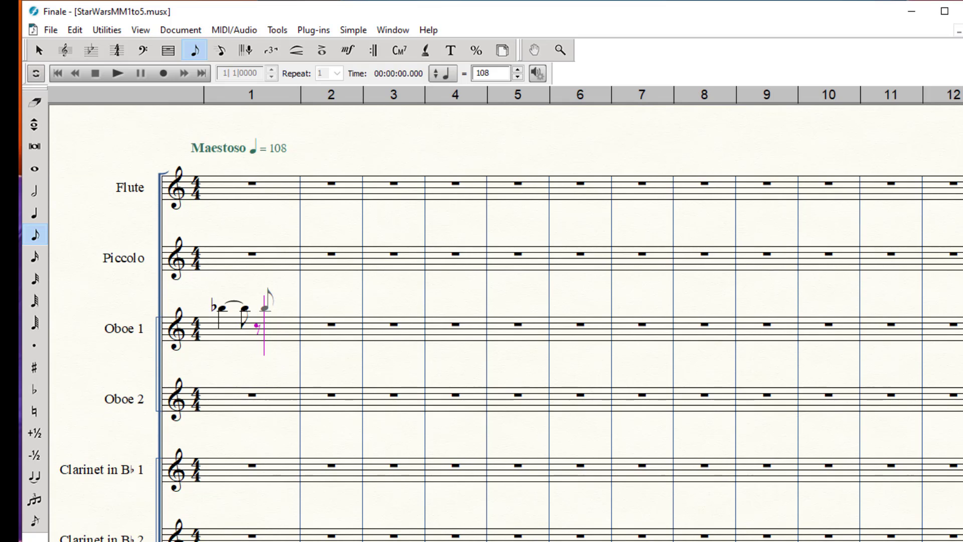
{"action": "key", "text": "6"}
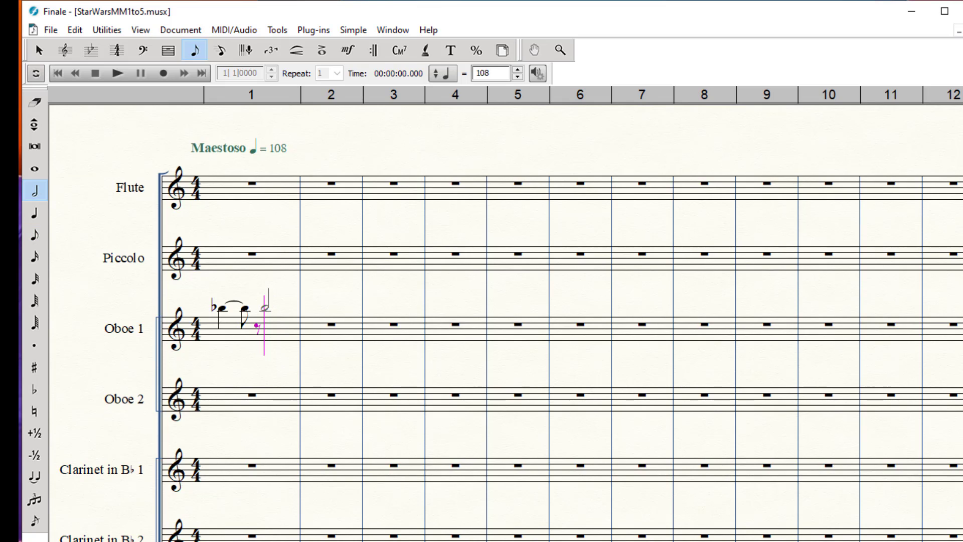
{"action": "key", "text": "Tab"}
{"action": "key", "text": "Tab"}
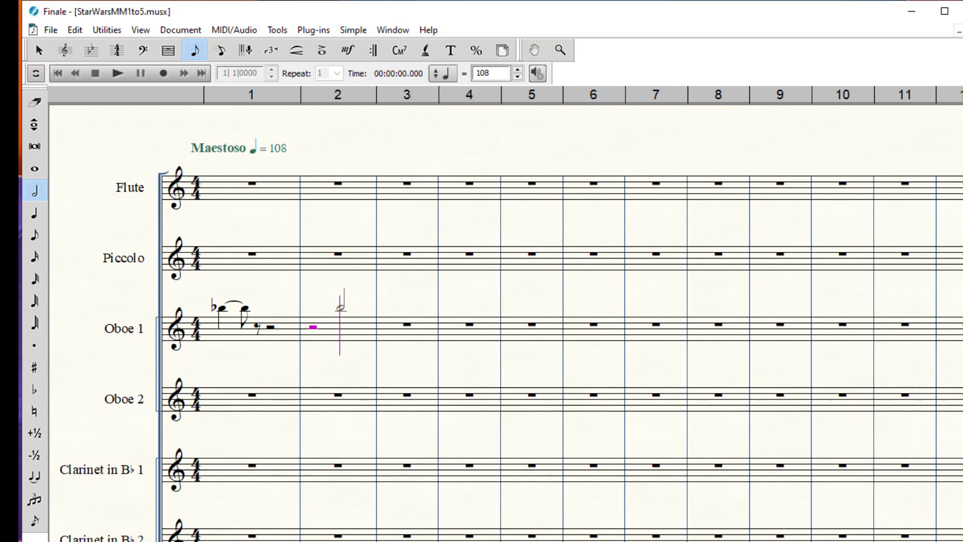
{"action": "key", "text": "5"}
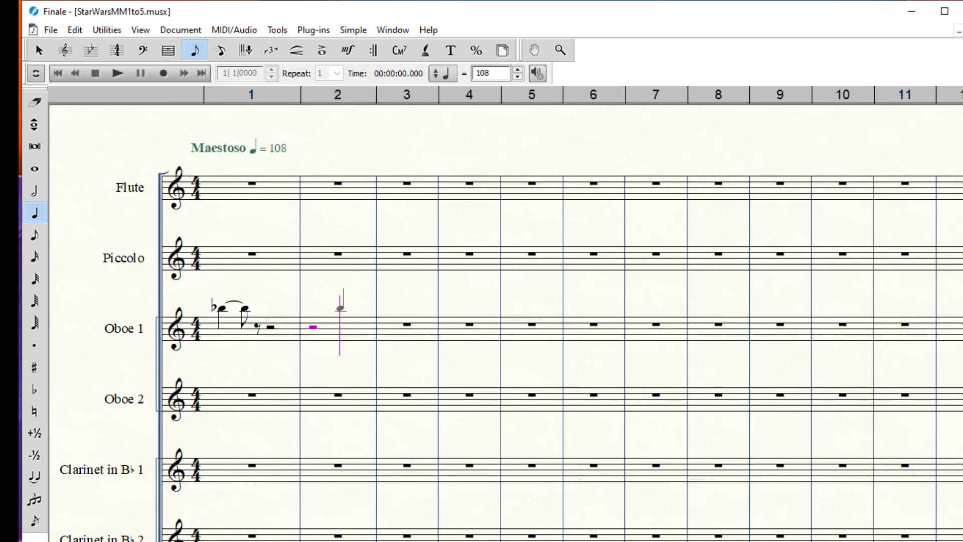
{"action": "key", "text": "Tab"}
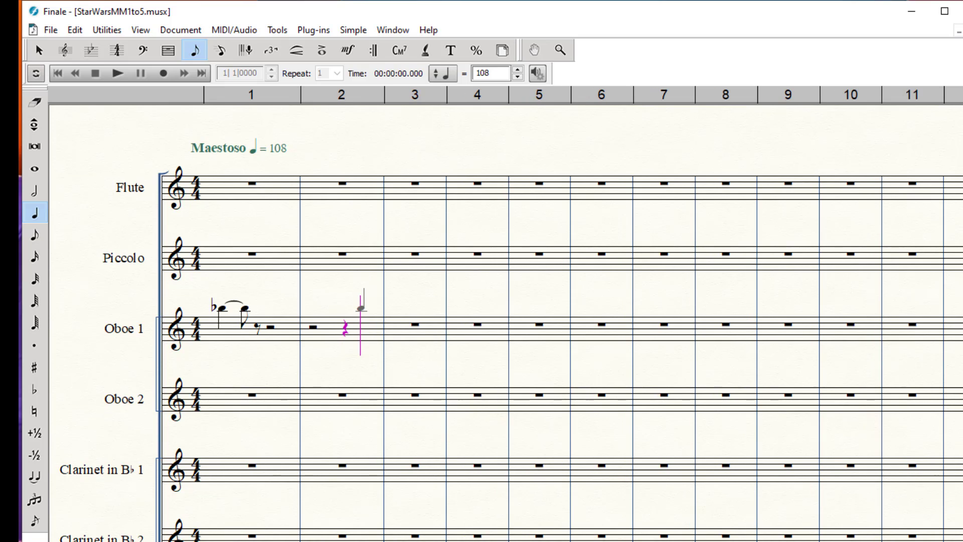
Enter an eighth-note A-flat 4 on beat 4 of measure 2 in the Oboe 1 staff
{"action": "key", "text": "Down"}
{"action": "key", "text": "Down"}
{"action": "key", "text": "Down"}
{"action": "key", "text": "Down"}
{"action": "key", "text": "Down"}
{"action": "key", "text": "Down"}
{"action": "key", "text": "4"}
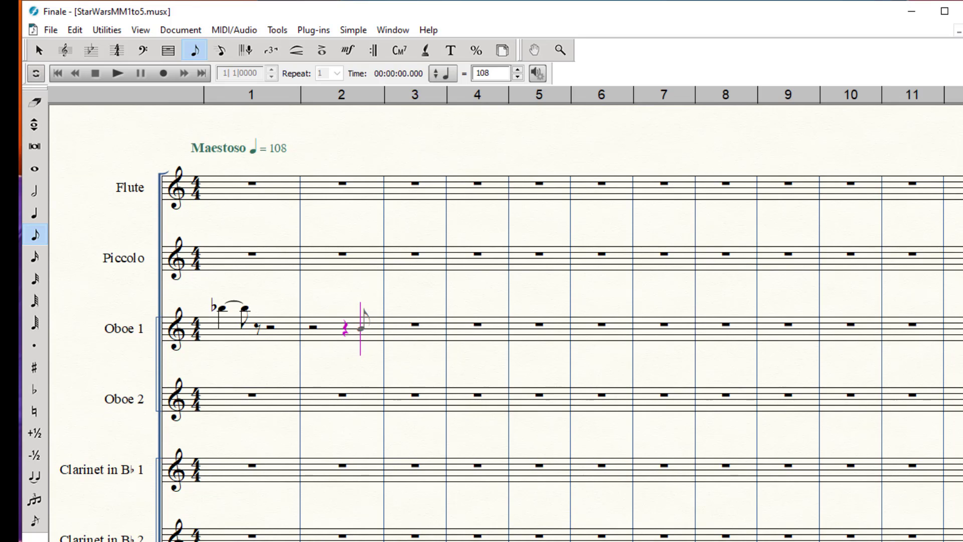
{"action": "key", "text": "a"}
{"action": "key", "text": "minus"}
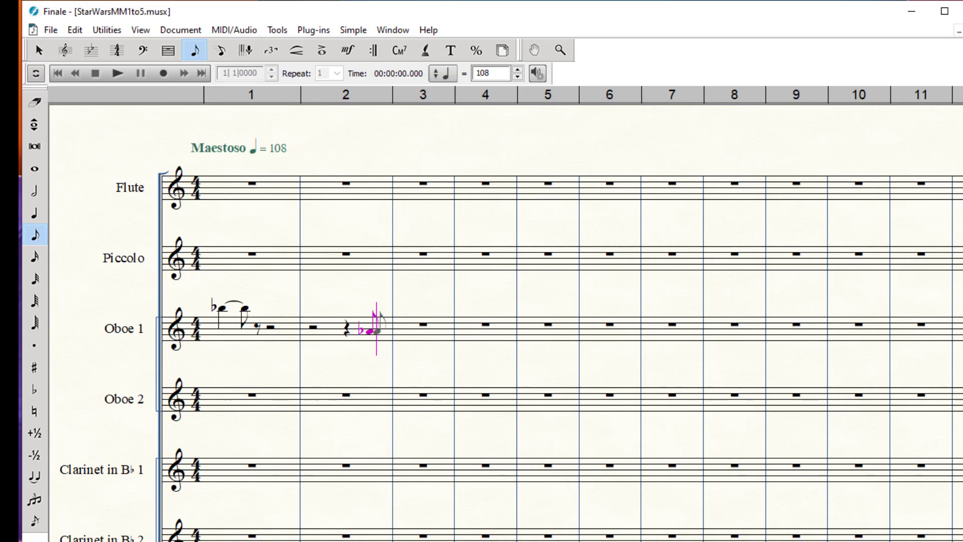
Make the A-flat the start of a triplet, three in the space of two, and add two more eighth-note A-flats
{"action": "key", "text": "ctrl+9"}
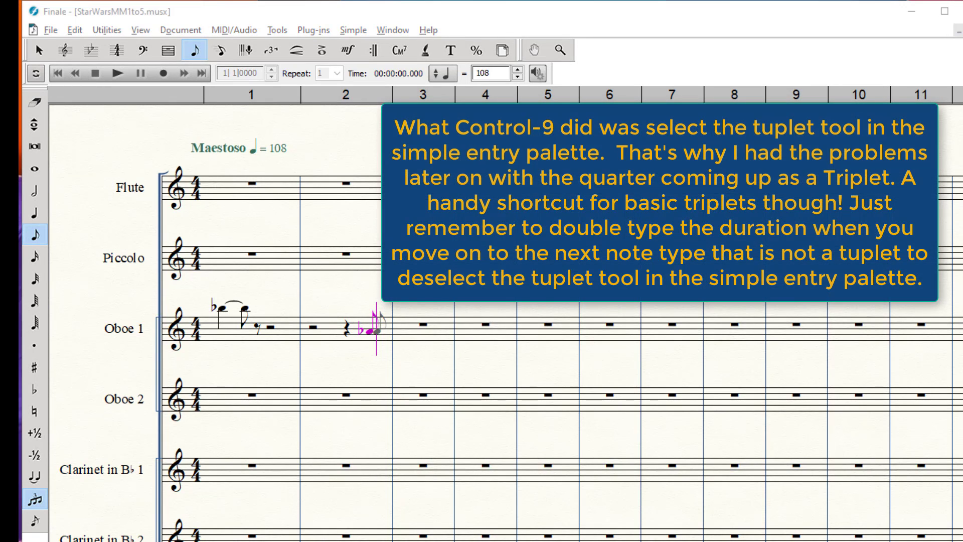
{"action": "key", "text": "ctrl+alt+9"}
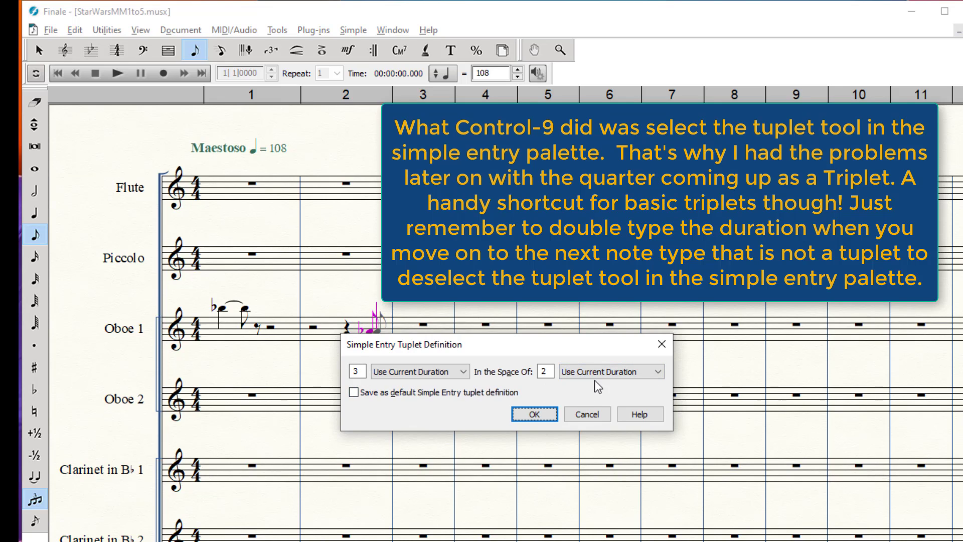
{"action": "left_click", "coordinate": [534, 415]}
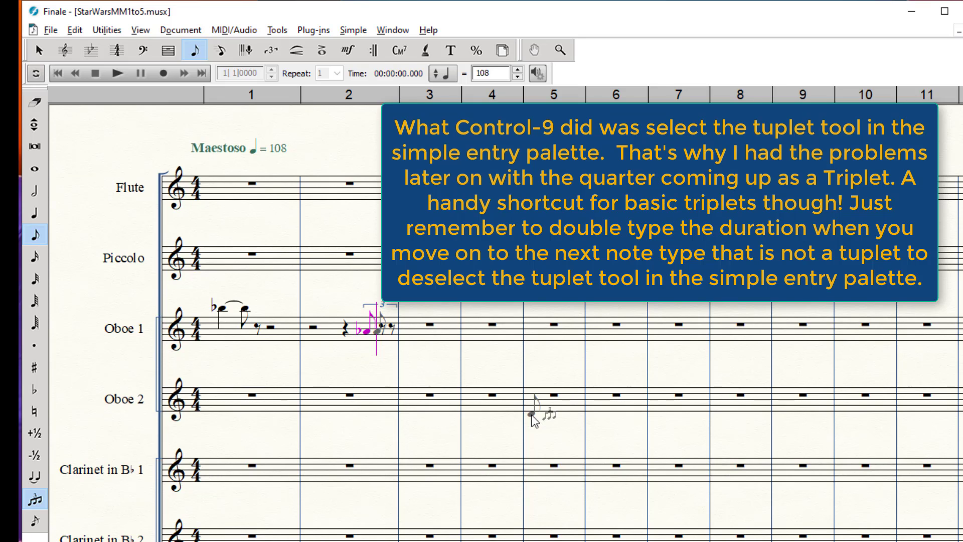
{"action": "key", "text": "a"}
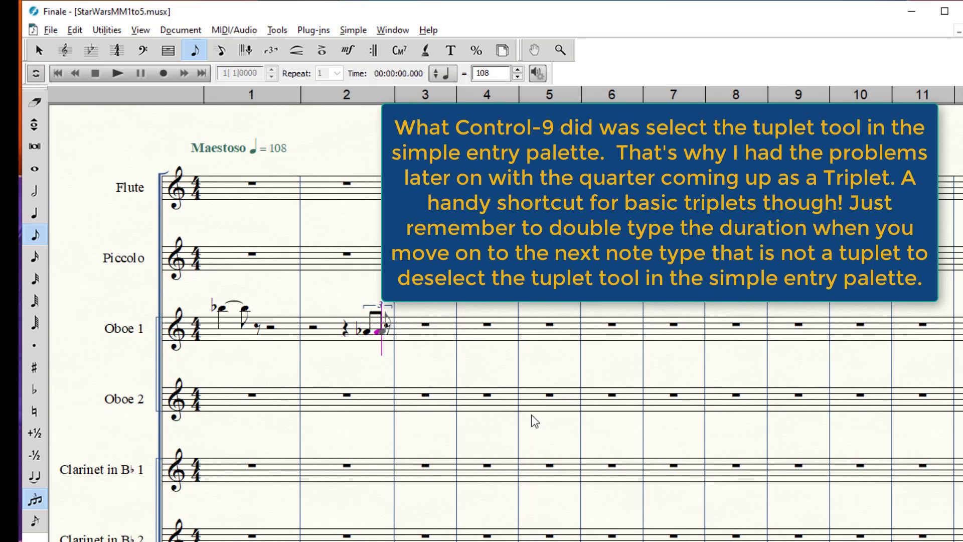
{"action": "key", "text": "a"}
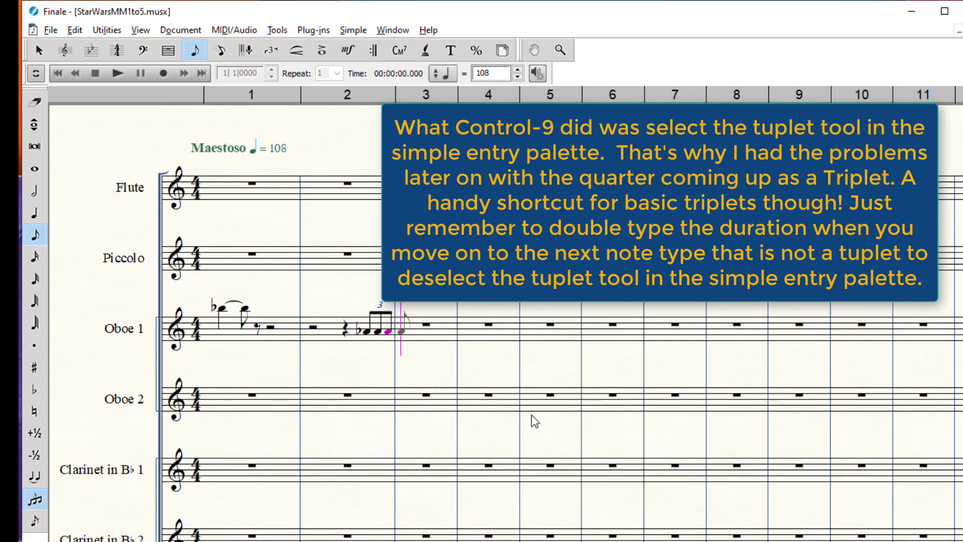
{"action": "key", "text": "5"}
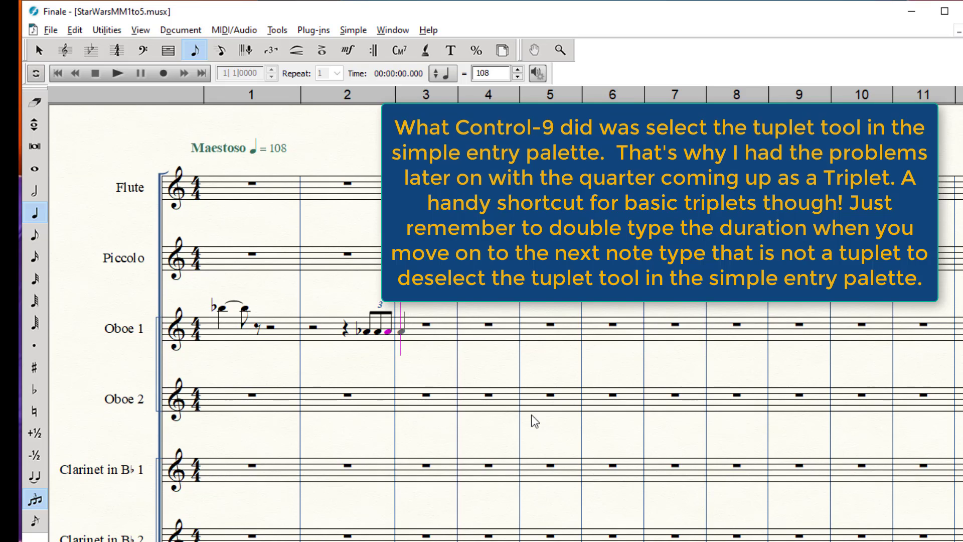
{"action": "key", "text": "a"}
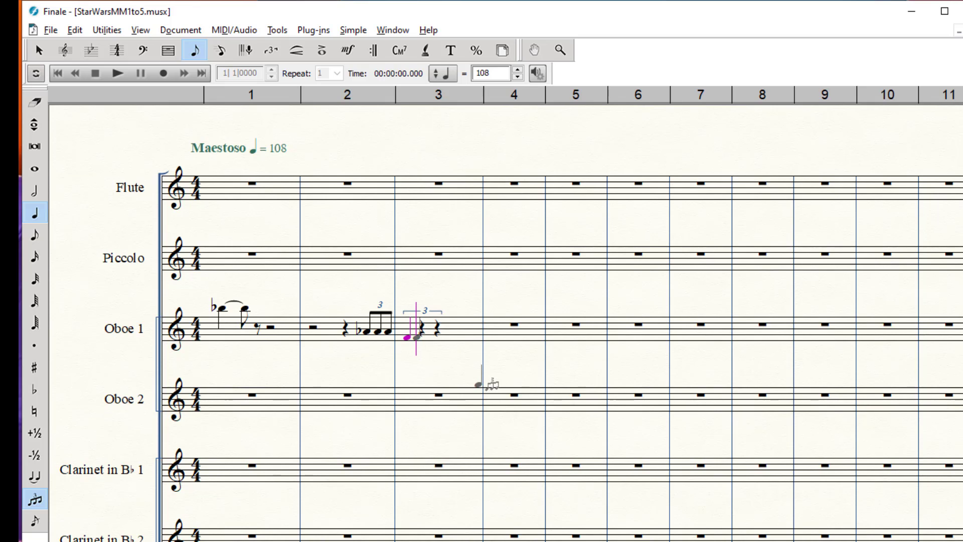
{"action": "key", "text": "Delete"}
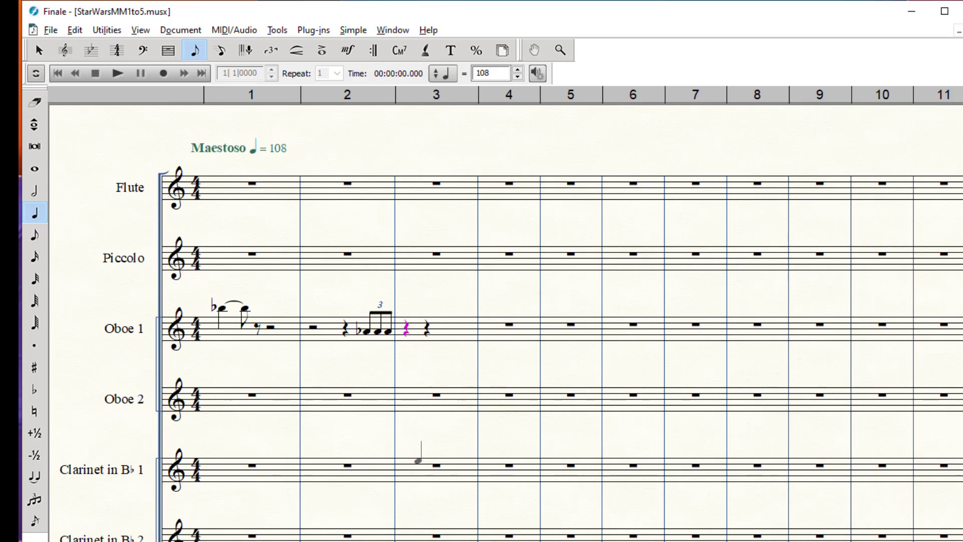
Enter a quarter-note F4 on beat 1 and an eighth-note F4 on beat 2 of measure 3 in Oboe 1
{"action": "left_click", "coordinate": [422, 336]}
{"action": "key", "text": "4"}
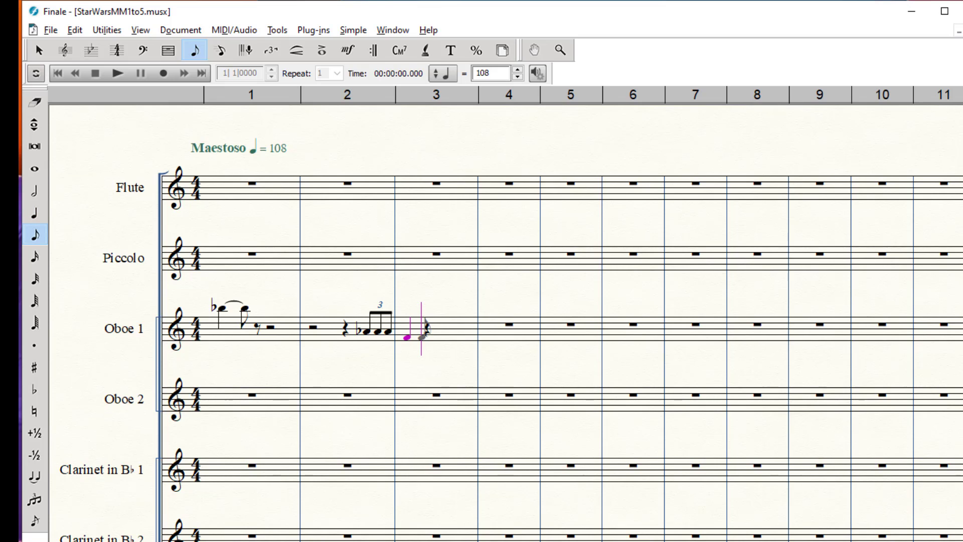
{"action": "key", "text": "f"}
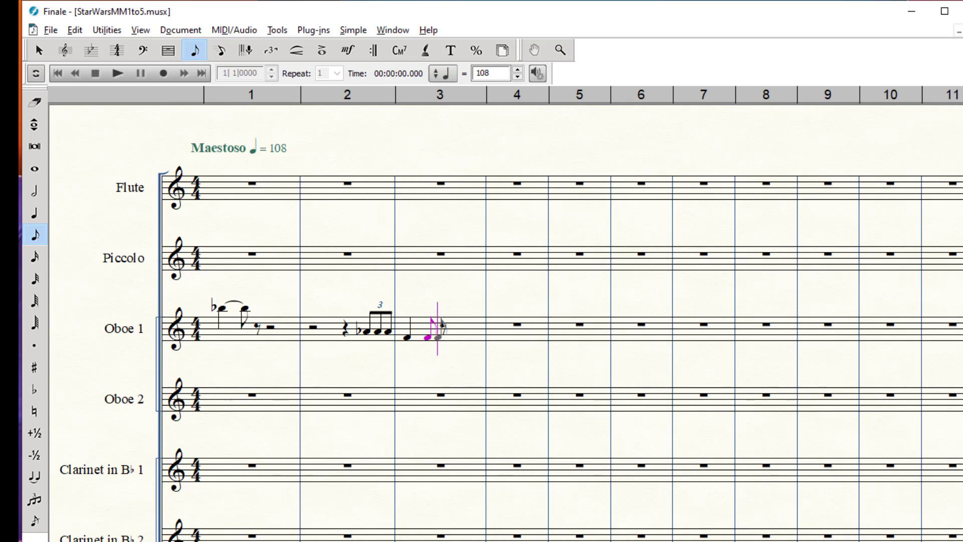
Turn the eighth-note F4 into a three-in-the-space-of-two triplet of F4s, followed by an eighth-note F4 and an eighth rest on beat 3
{"action": "key", "text": "alt+9"}
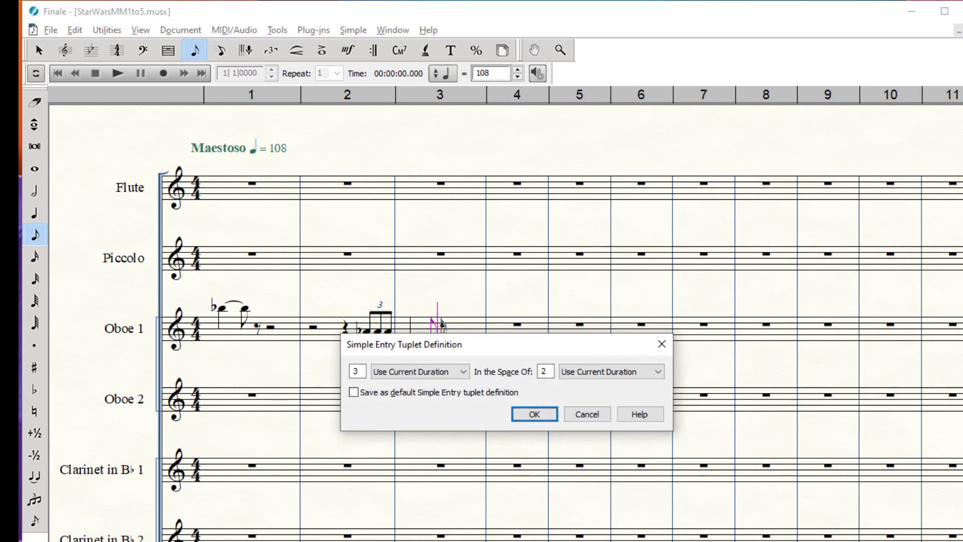
{"action": "left_click", "coordinate": [535, 415]}
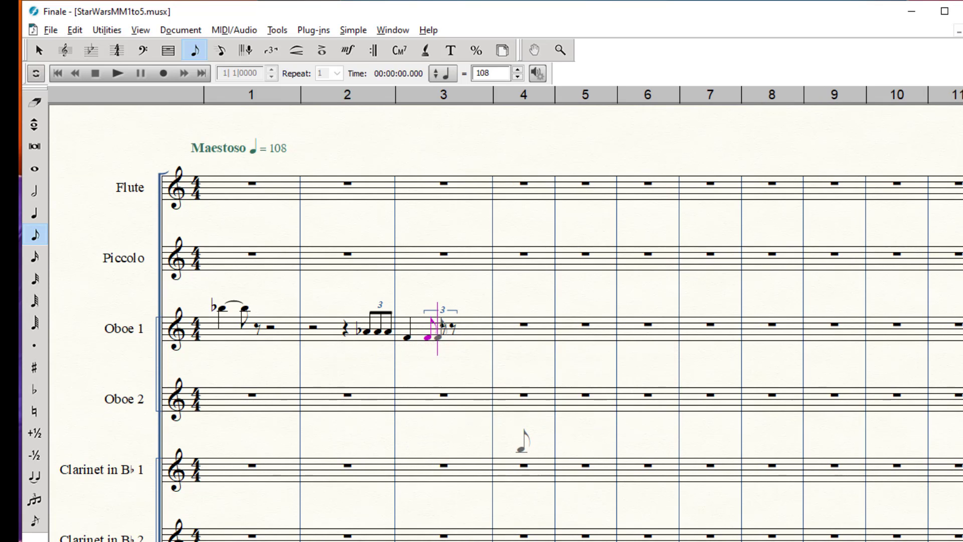
{"action": "key", "text": "Return"}
{"action": "key", "text": "Return"}
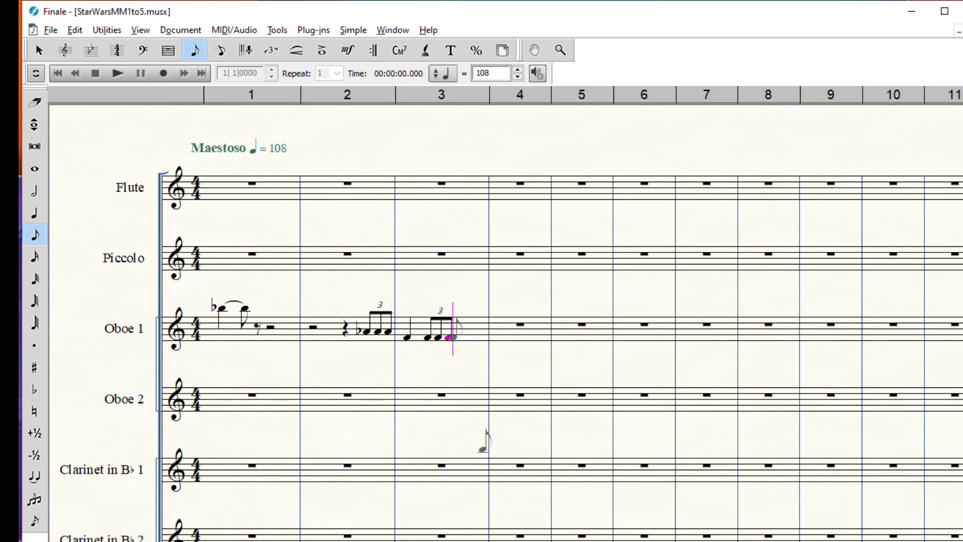
{"action": "key", "text": "4"}
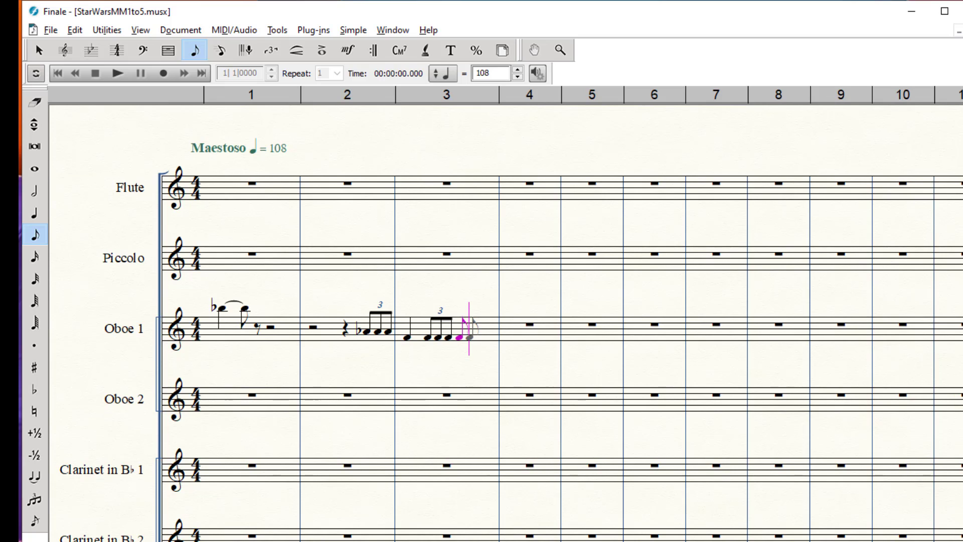
{"action": "key", "text": "4"}
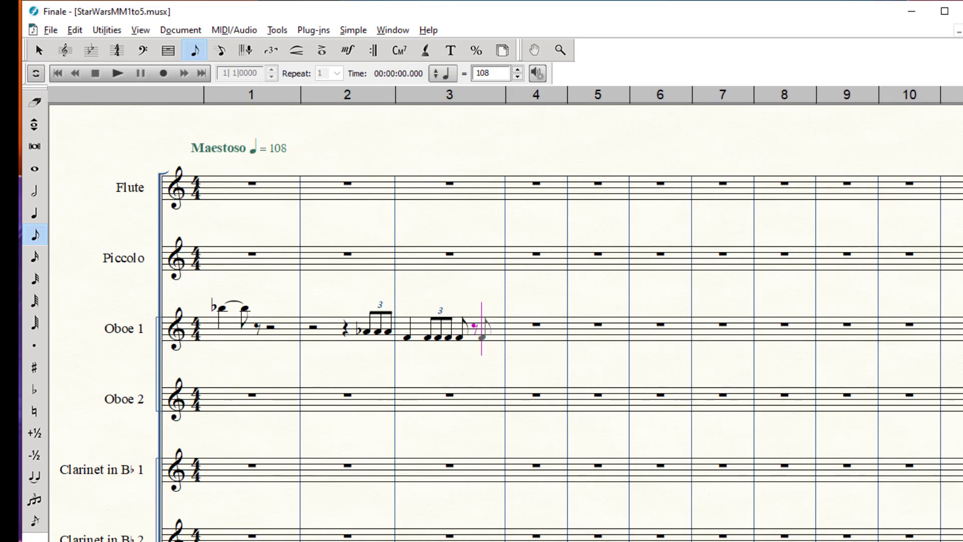
Enter thirty-second notes A4, B-flat 4, C5 and D-flat 5 after the eighth rest in measure 3 of Oboe 1
{"action": "key", "text": "2"}
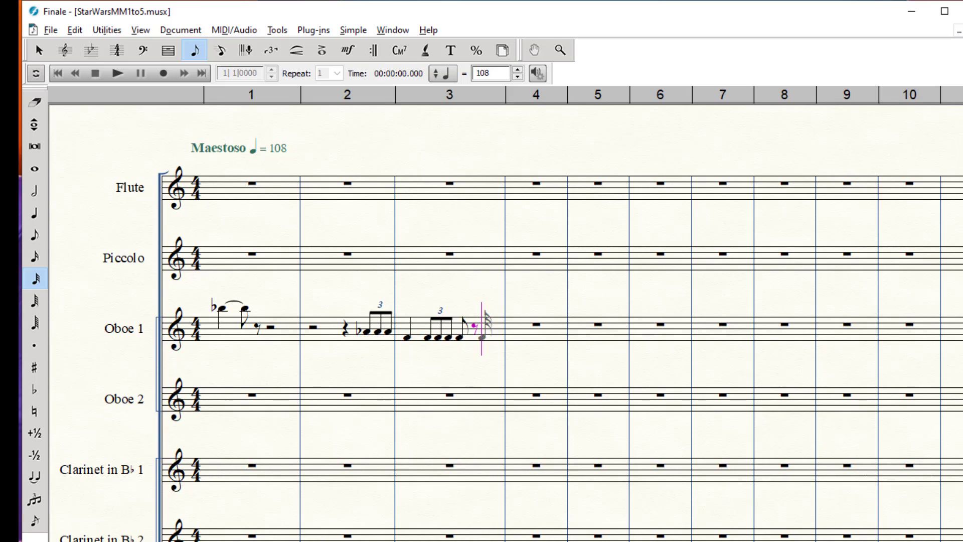
{"action": "key", "text": "2"}
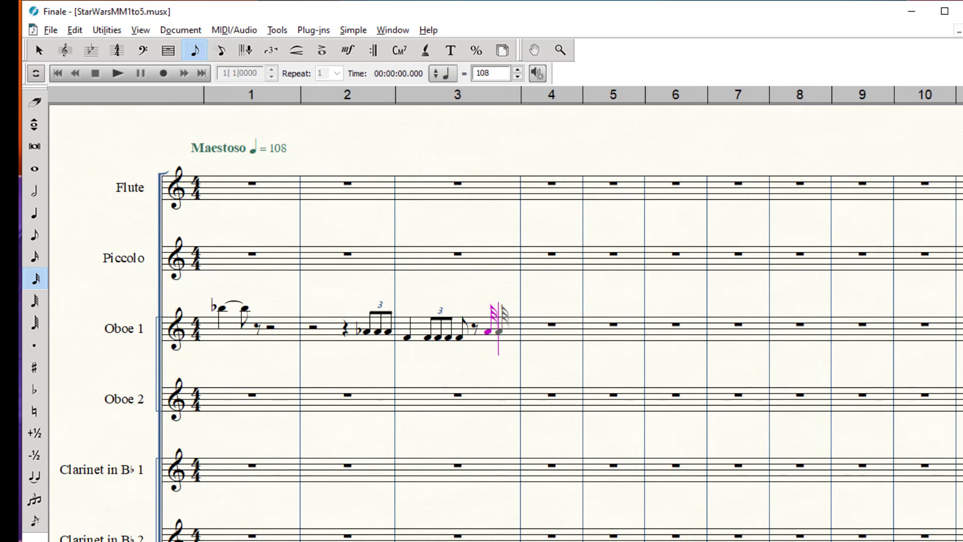
{"action": "key", "text": "2"}
{"action": "key", "text": "minus"}
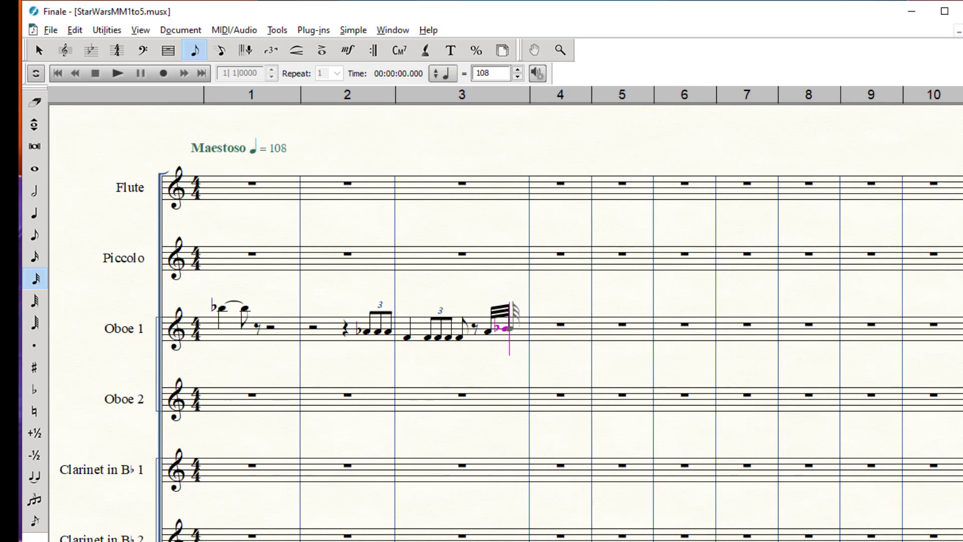
{"action": "key", "text": "2"}
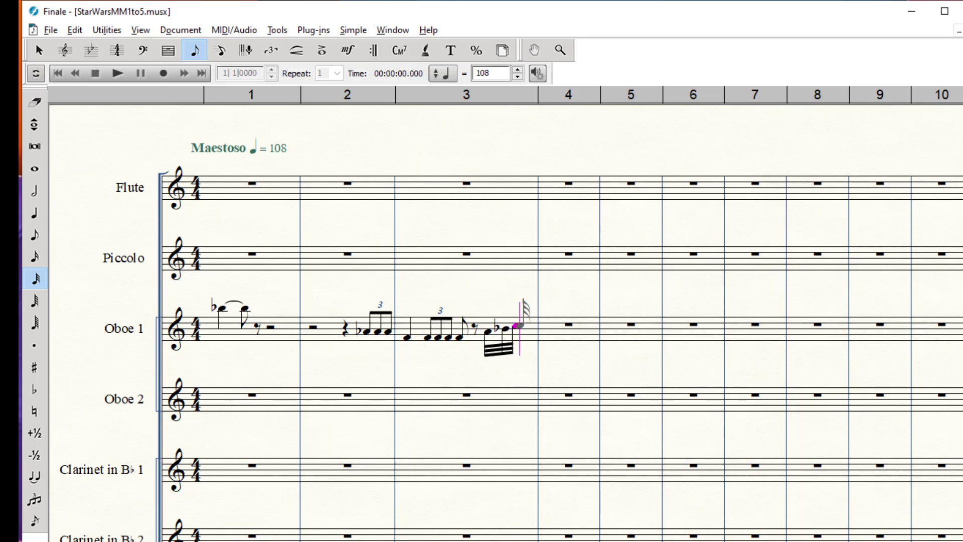
{"action": "key", "text": "Up"}
{"action": "key", "text": "2"}
{"action": "key", "text": "minus"}
{"action": "key", "text": "Right"}
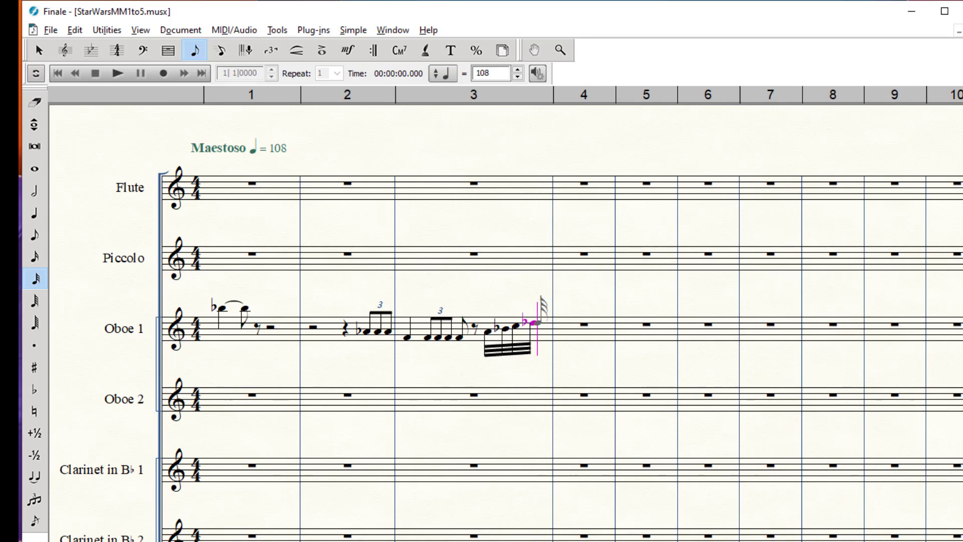
Continue the thirty-second-note run with E-flat 5, F5, G5 and A5 to fill measure 3 of Oboe 1
{"action": "key", "text": "2"}
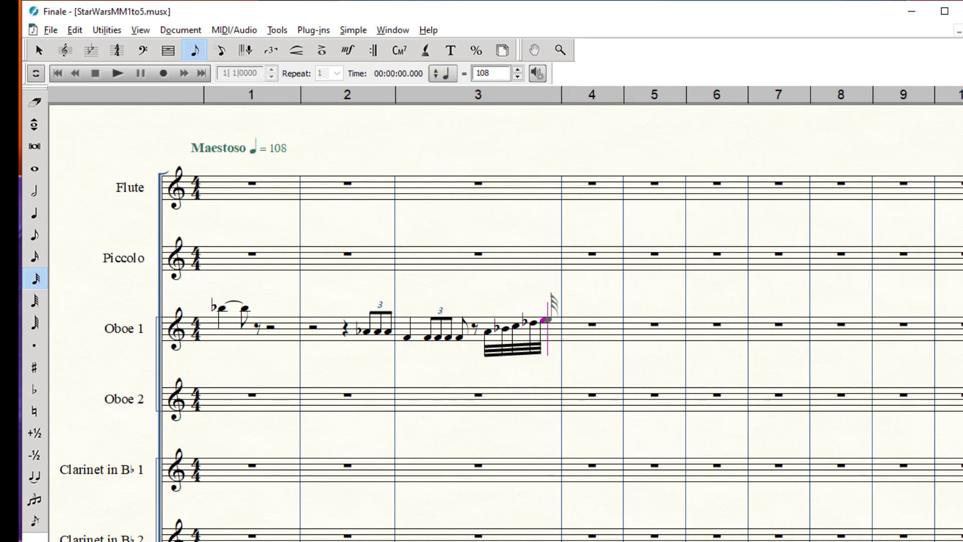
{"action": "key", "text": "minus"}
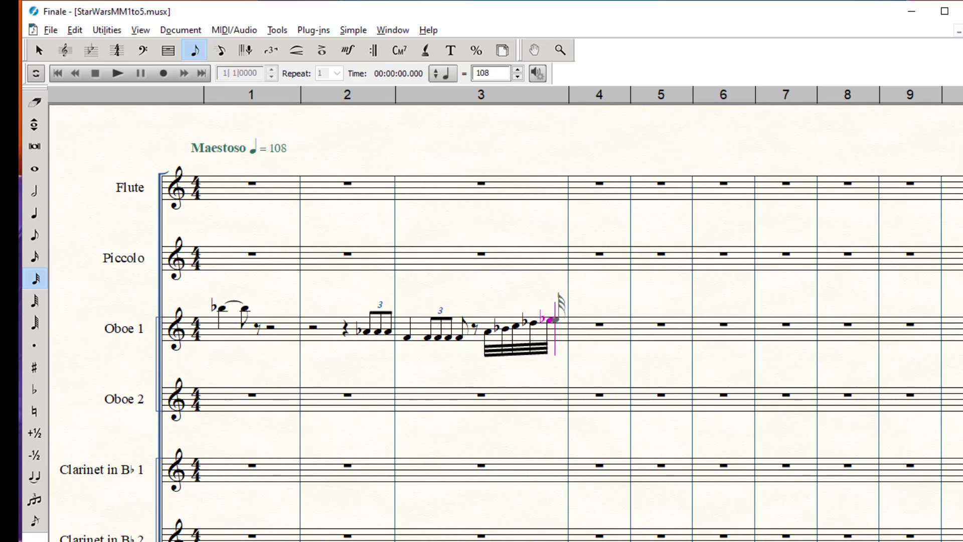
{"action": "key", "text": "2"}
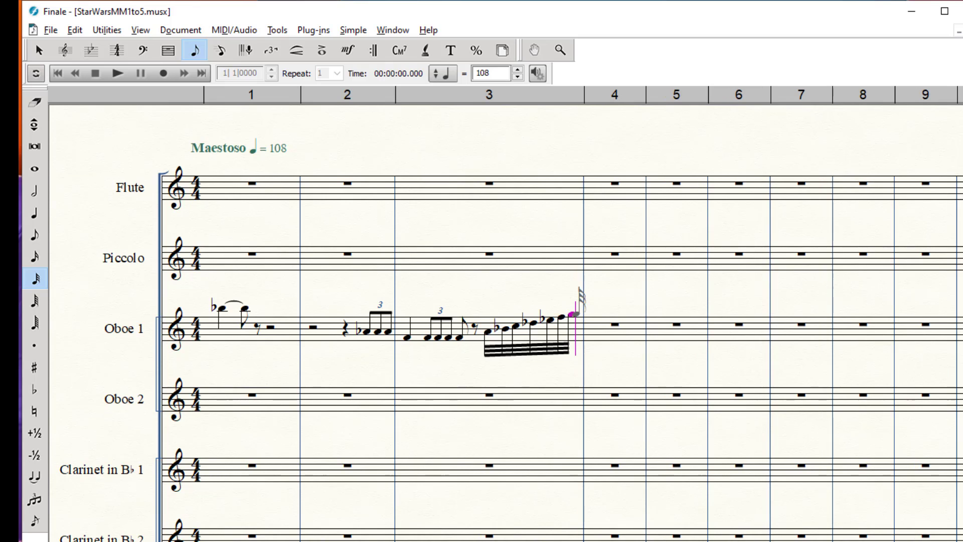
{"action": "key", "text": "2"}
{"action": "key", "text": "2"}
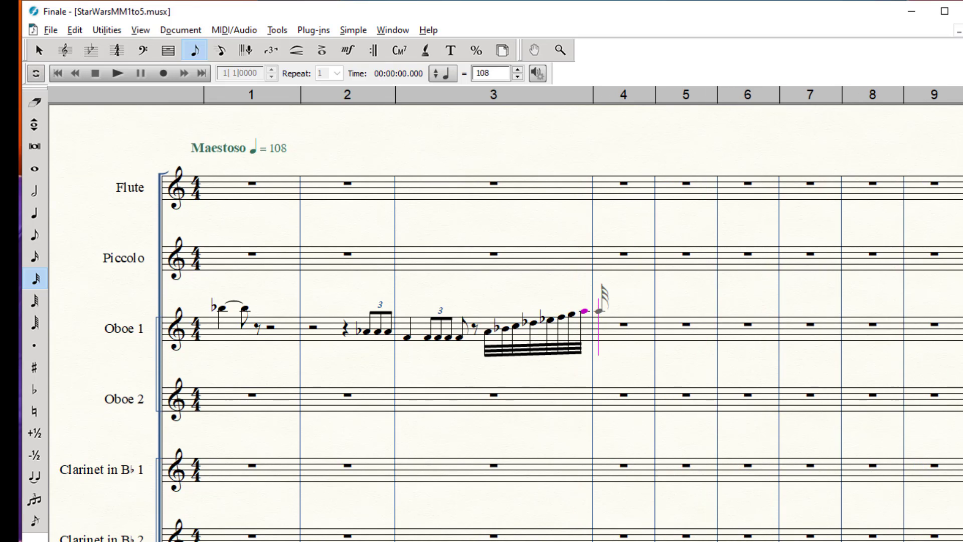
Enter a whole-note B-flat 5 in measure 4 of Oboe 1 and end note entry
{"action": "key", "text": "7"}
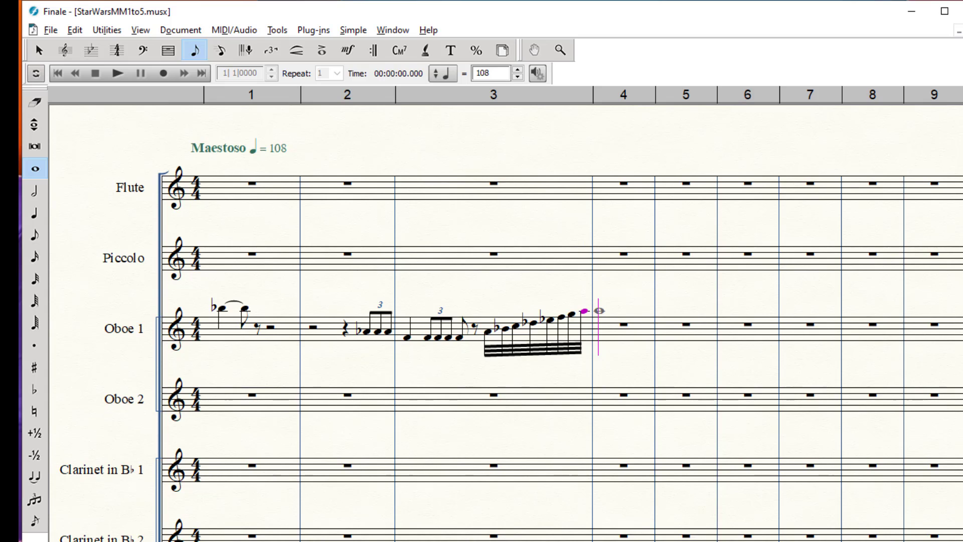
{"action": "key", "text": "Return"}
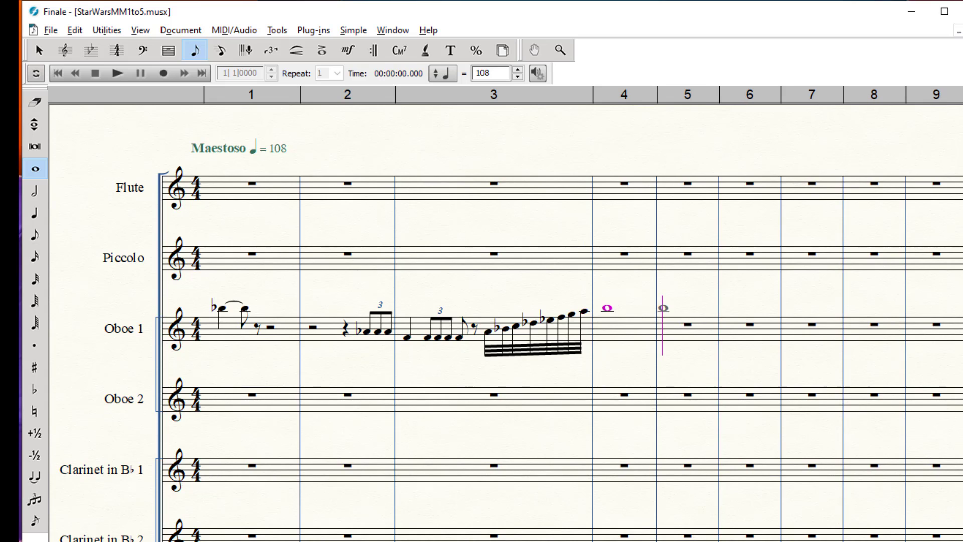
{"action": "key", "text": "minus"}
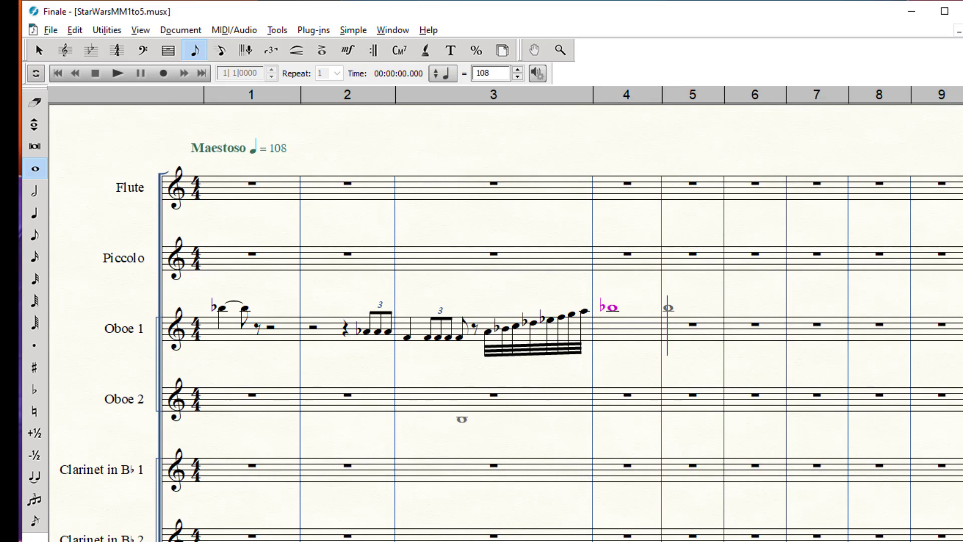
{"action": "key", "text": "Escape"}
Copy measures 1 to 4 of the Oboe 1 staff
{"action": "left_click", "coordinate": [40, 51]}
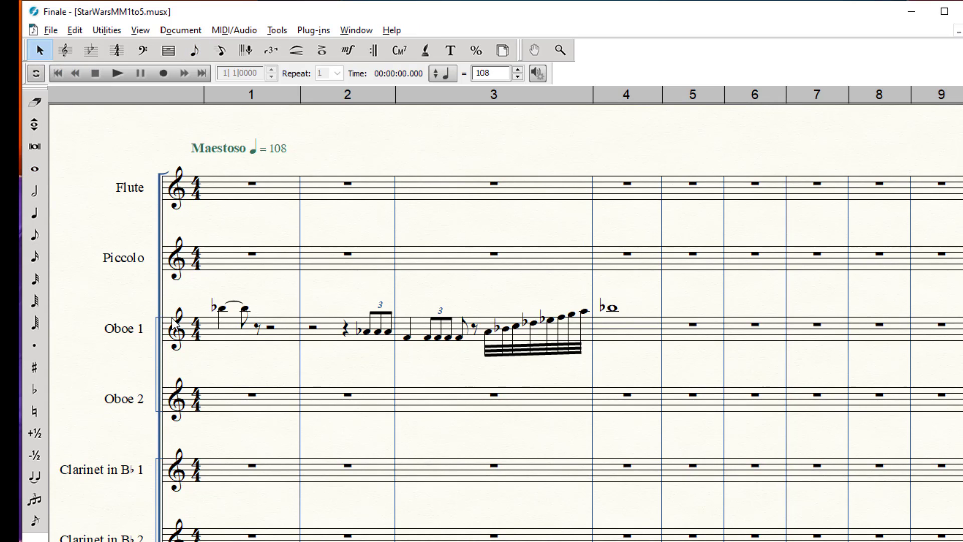
{"action": "left_click", "coordinate": [220, 338]}
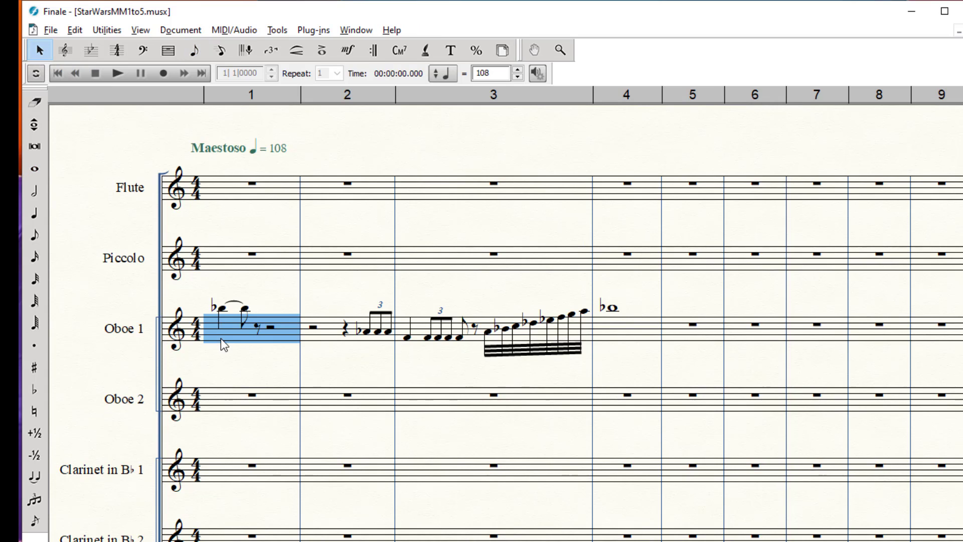
{"action": "left_click", "coordinate": [621, 326], "text": "shift"}
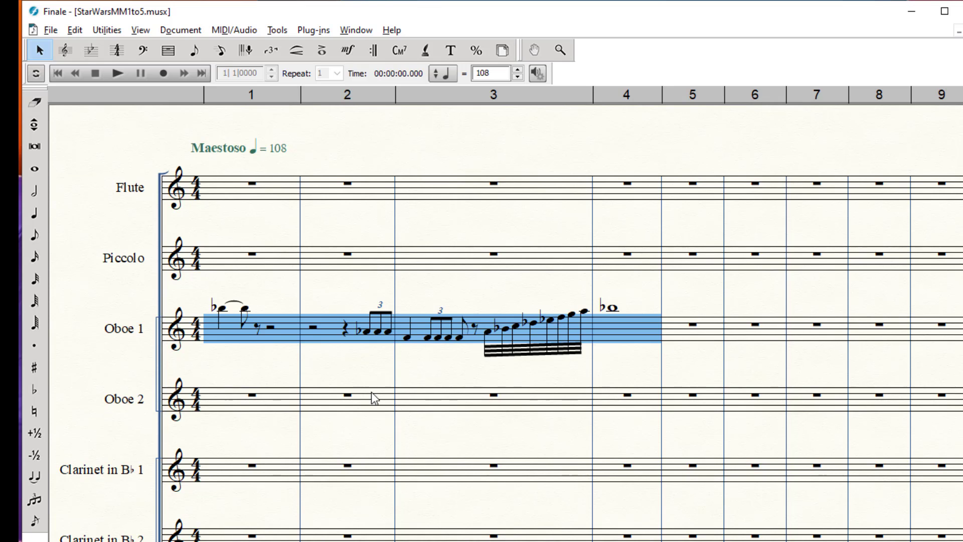
{"action": "left_click", "coordinate": [75, 30]}
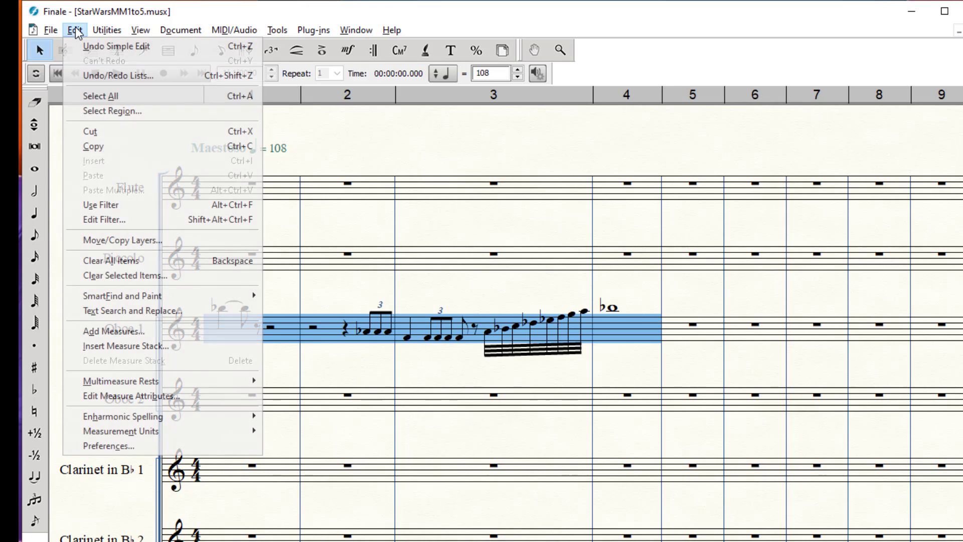
{"action": "left_click", "coordinate": [97, 147]}
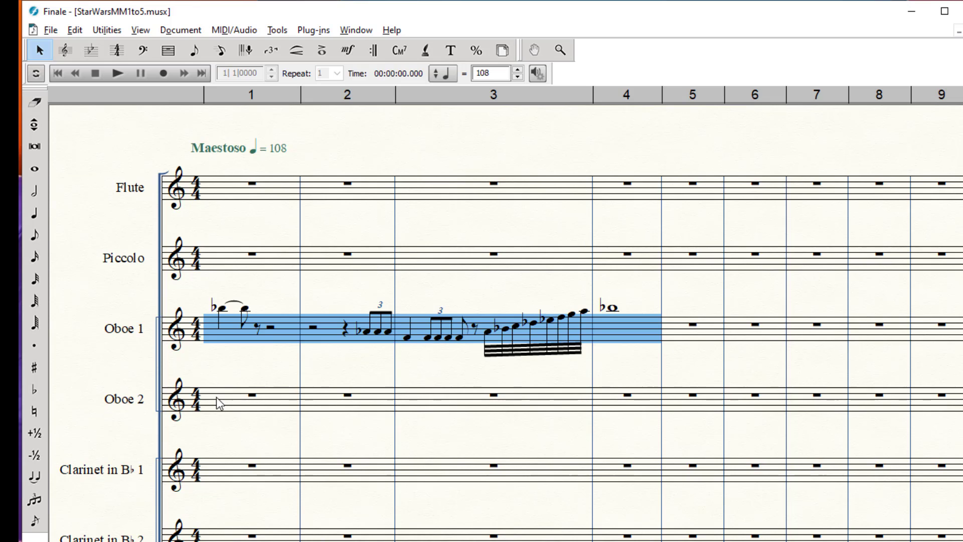
Paste the copied music into the Oboe 2 staff, starting at measure 1
{"action": "left_click", "coordinate": [218, 409]}
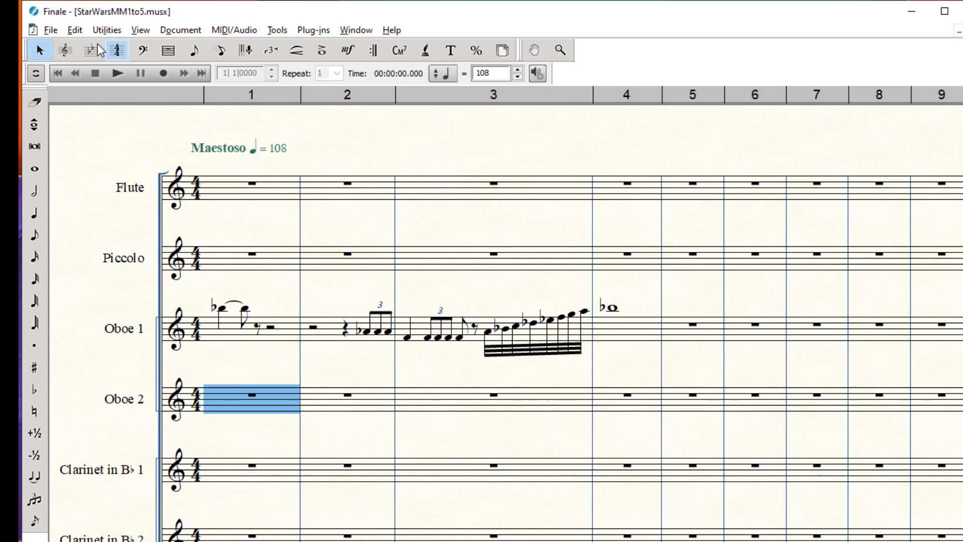
{"action": "left_click", "coordinate": [75, 32]}
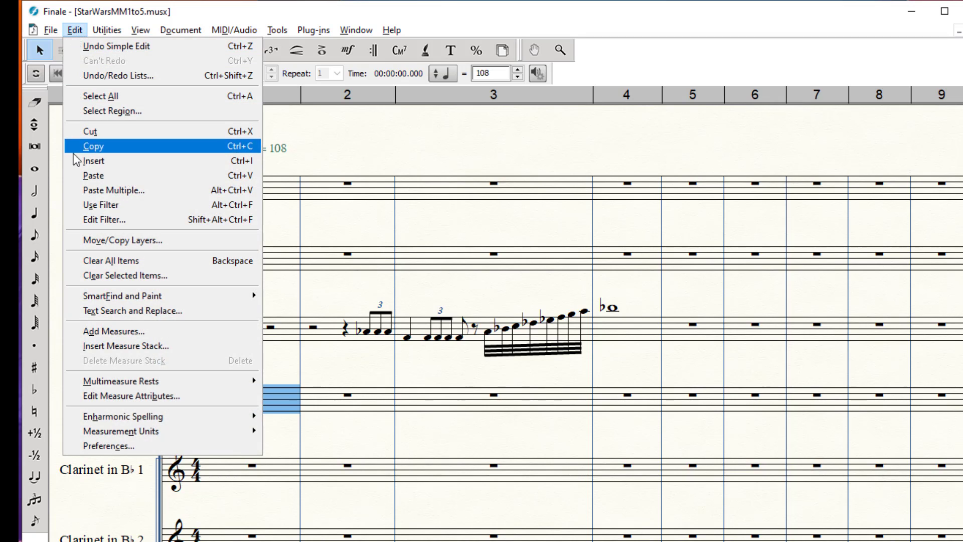
{"action": "left_click", "coordinate": [88, 175]}
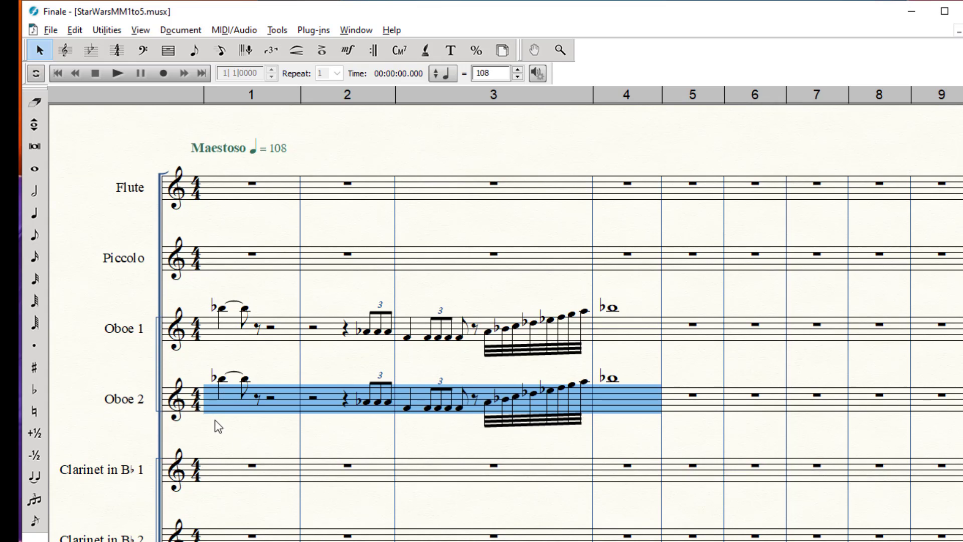
Use the Repitch tool to lower the quarter note on beat 1 of measure 1 in Oboe 2 an octave to B-flat 4
{"action": "left_click", "coordinate": [194, 54]}
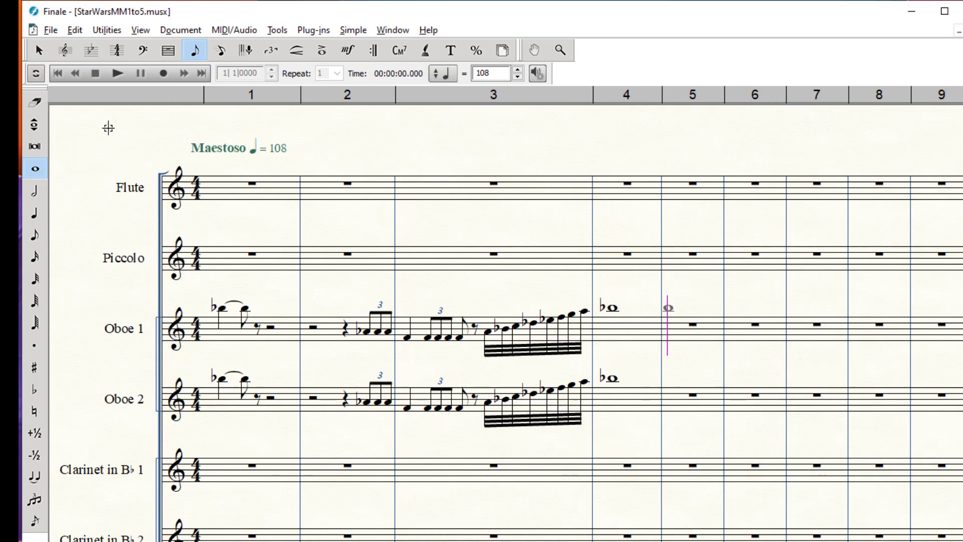
{"action": "left_click", "coordinate": [36, 129]}
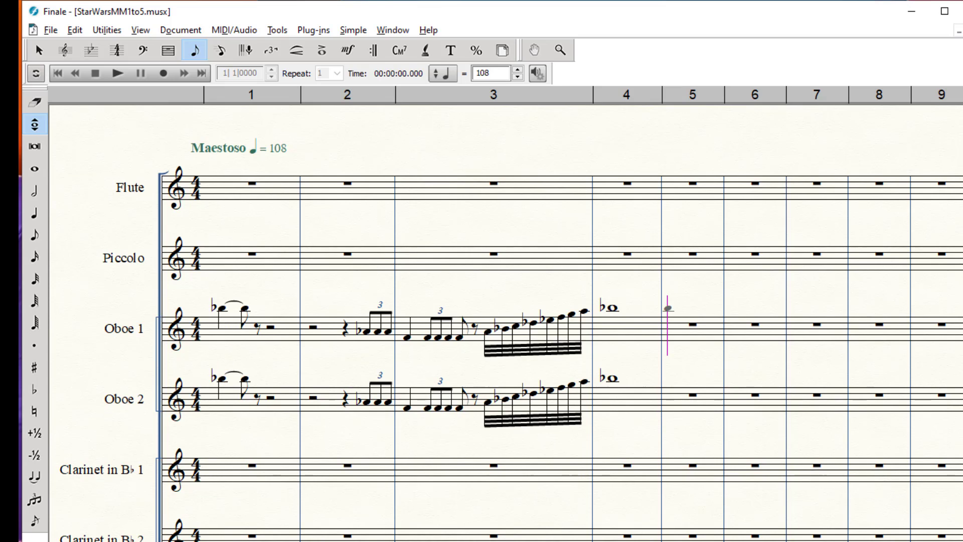
{"action": "left_click", "coordinate": [223, 377]}
{"action": "key", "text": "Down"}
{"action": "key", "text": "Down"}
{"action": "key", "text": "Down"}
{"action": "key", "text": "Down"}
{"action": "key", "text": "Down"}
{"action": "key", "text": "Down"}
{"action": "key", "text": "Down"}
{"action": "key", "text": "Down"}
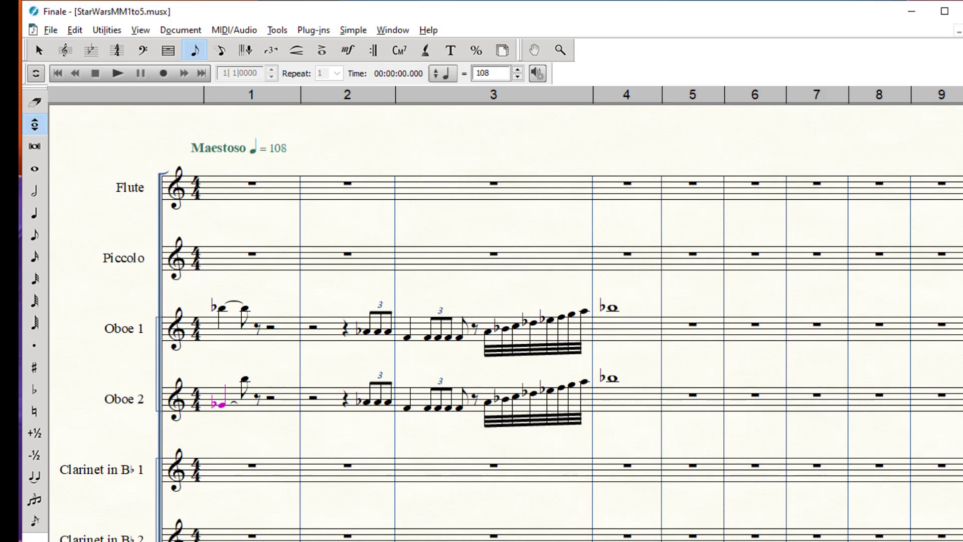
{"action": "key", "text": "Up"}
Lower the tied eighth note in measure 1 of Oboe 2 an octave to B-flat 4
{"action": "key", "text": "Right"}
{"action": "key", "text": "Down"}
{"action": "key", "text": "Down"}
{"action": "key", "text": "Down"}
{"action": "key", "text": "Down"}
{"action": "key", "text": "Down"}
{"action": "key", "text": "Down"}
{"action": "key", "text": "Down"}
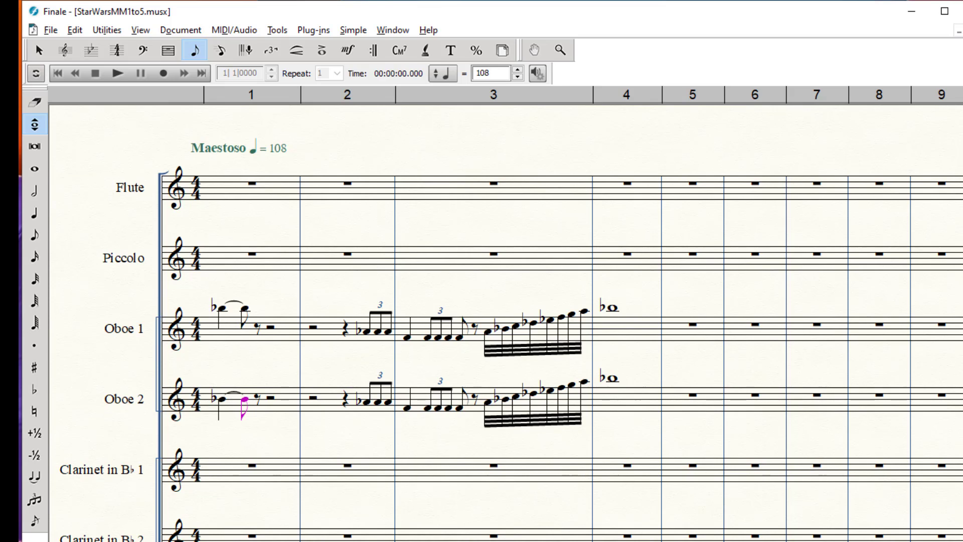
Change the first triplet note in measure 2 of Oboe 2 to E-flat 4
{"action": "key", "text": "Right"}
{"action": "key", "text": "Right"}
{"action": "key", "text": "Right"}
{"action": "key", "text": "Right"}
{"action": "key", "text": "Right"}
{"action": "key", "text": "Up"}
{"action": "key", "text": "Up"}
{"action": "key", "text": "Up"}
{"action": "key", "text": "Up"}
{"action": "key", "text": "Up"}
{"action": "key", "text": "Up"}
{"action": "key", "text": "Up"}
{"action": "key", "text": "Up"}
{"action": "key", "text": "Up"}
{"action": "key", "text": "Up"}
{"action": "key", "text": "Up"}
{"action": "key", "text": "Up"}
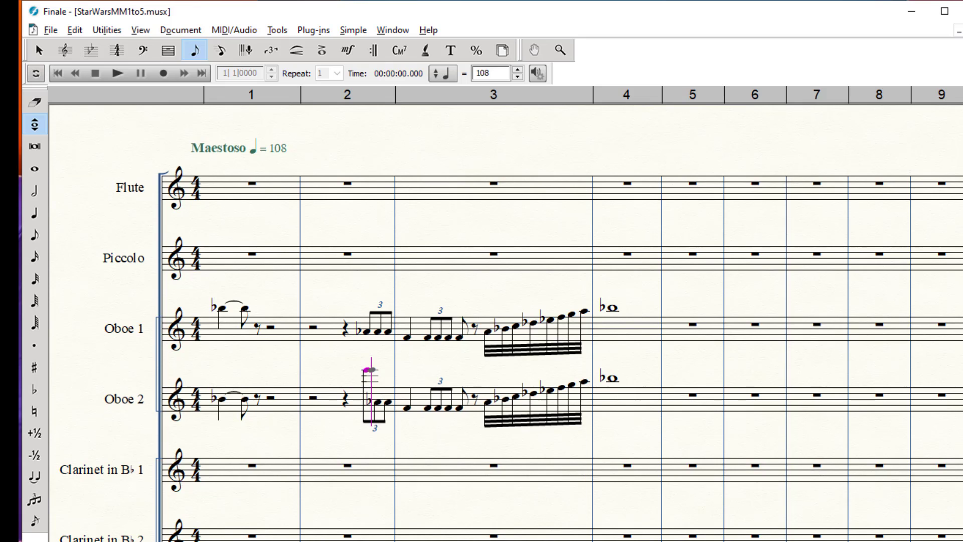
{"action": "key", "text": "Down"}
{"action": "key", "text": "Down"}
{"action": "key", "text": "Down"}
{"action": "key", "text": "Down"}
{"action": "key", "text": "Down"}
{"action": "key", "text": "Down"}
{"action": "key", "text": "Down"}
{"action": "key", "text": "Down"}
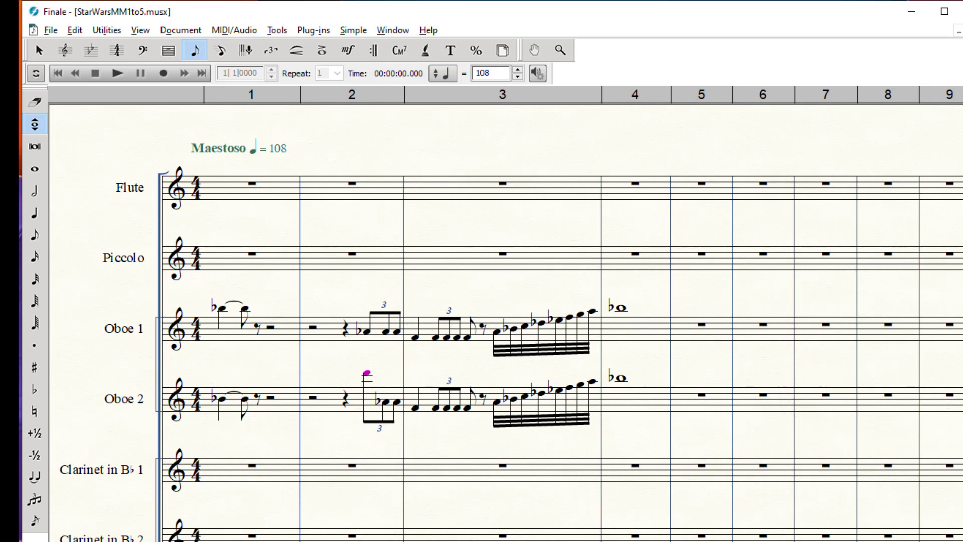
{"action": "key", "text": "Down"}
{"action": "key", "text": "Down"}
{"action": "key", "text": "Down"}
{"action": "key", "text": "Down"}
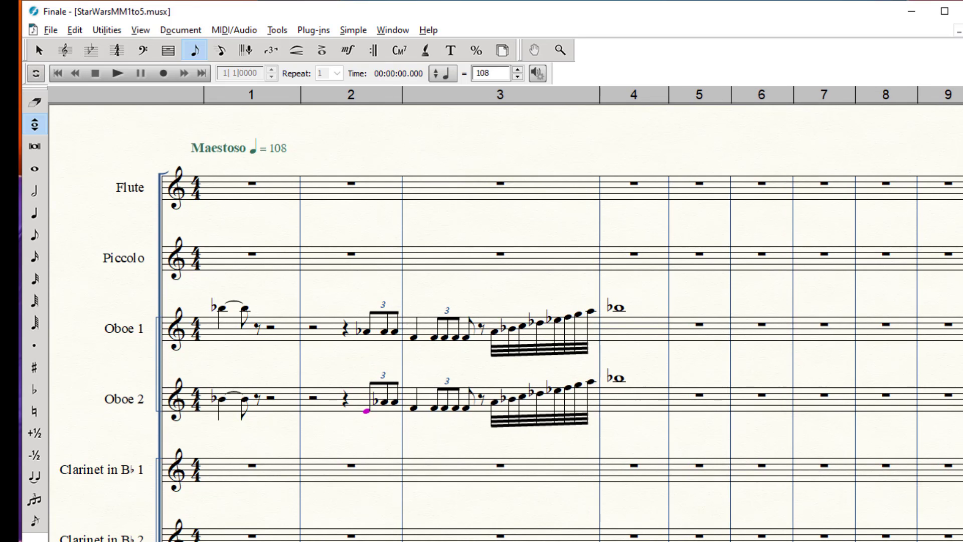
{"action": "key", "text": "minus"}
Lower the second and third triplet notes in measure 2 of Oboe 2 to E-flat 4
{"action": "key", "text": "Right"}
{"action": "key", "text": "Down"}
{"action": "key", "text": "Down"}
{"action": "key", "text": "Down"}
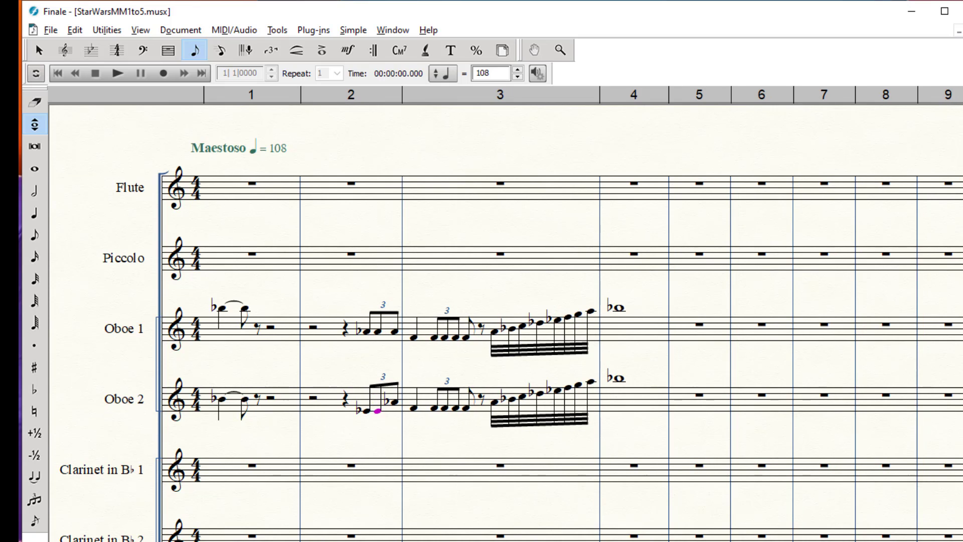
{"action": "key", "text": "Right"}
{"action": "key", "text": "Down"}
{"action": "key", "text": "Down"}
{"action": "key", "text": "Down"}
{"action": "key", "text": "Down"}
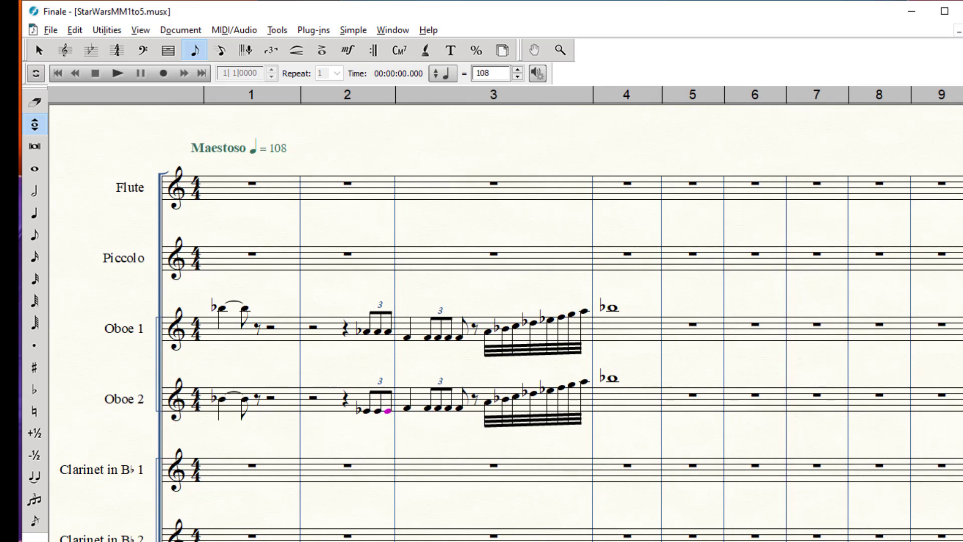
Change the quarter note on beat 1 of measure 3 in Oboe 2 to E4
{"action": "key", "text": "Right"}
{"action": "key", "text": "e"}
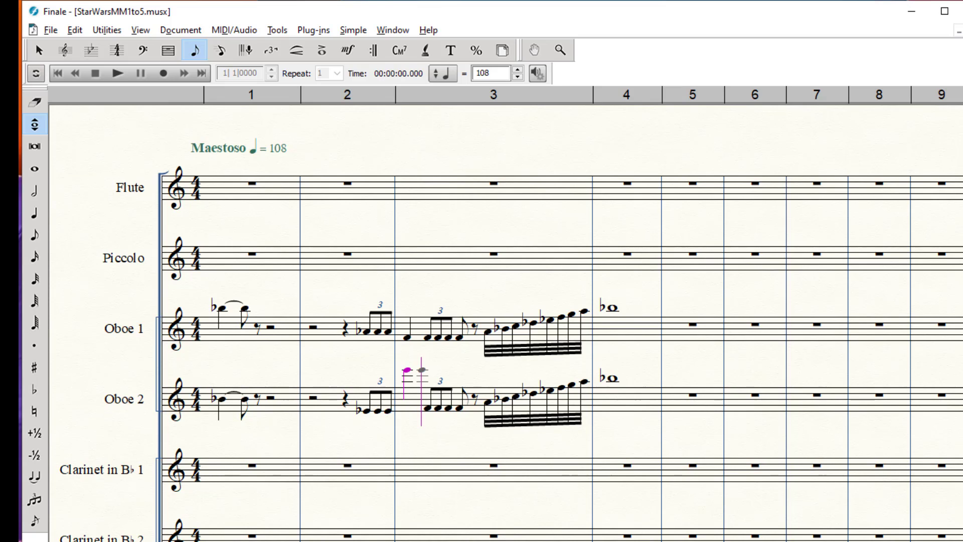
{"action": "key", "text": "Down"}
{"action": "key", "text": "Down"}
{"action": "key", "text": "Down"}
{"action": "key", "text": "Down"}
{"action": "key", "text": "Down"}
{"action": "key", "text": "Down"}
{"action": "key", "text": "Down"}
{"action": "key", "text": "Down"}
{"action": "key", "text": "Down"}
{"action": "key", "text": "Down"}
{"action": "key", "text": "Down"}
{"action": "key", "text": "Down"}
Change the three triplet notes on beat 2 of measure 3 in Oboe 2 to E4
{"action": "key", "text": "5"}
{"action": "key", "text": "Down"}
{"action": "key", "text": "Down"}
{"action": "key", "text": "Down"}
{"action": "key", "text": "Down"}
{"action": "key", "text": "Down"}
{"action": "key", "text": "Down"}
{"action": "key", "text": "Right"}
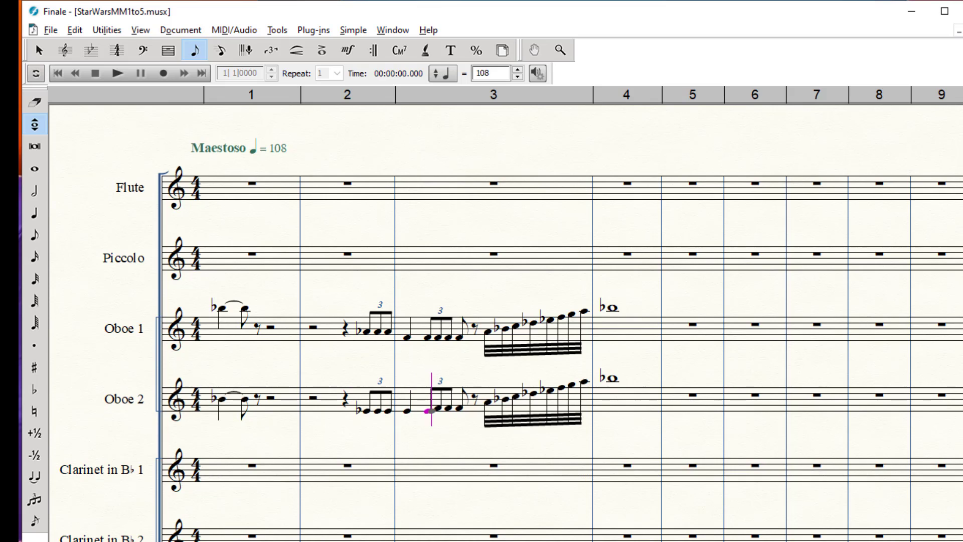
{"action": "key", "text": "Right"}
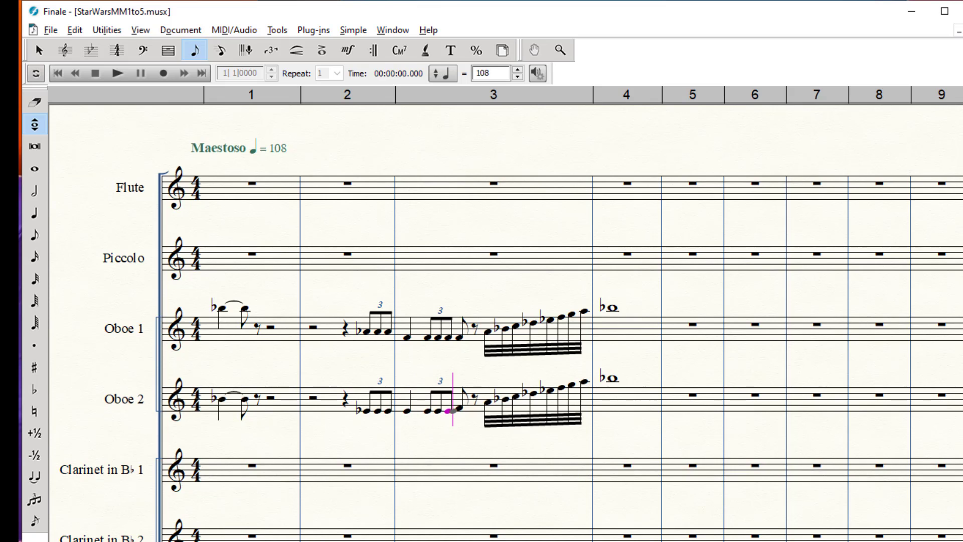
Flatten the beat 1 quarter note and the first triplet note in measure 3 of Oboe 2 to E-flat 4
{"action": "key", "text": "Left"}
{"action": "key", "text": "Left"}
{"action": "key", "text": "minus"}
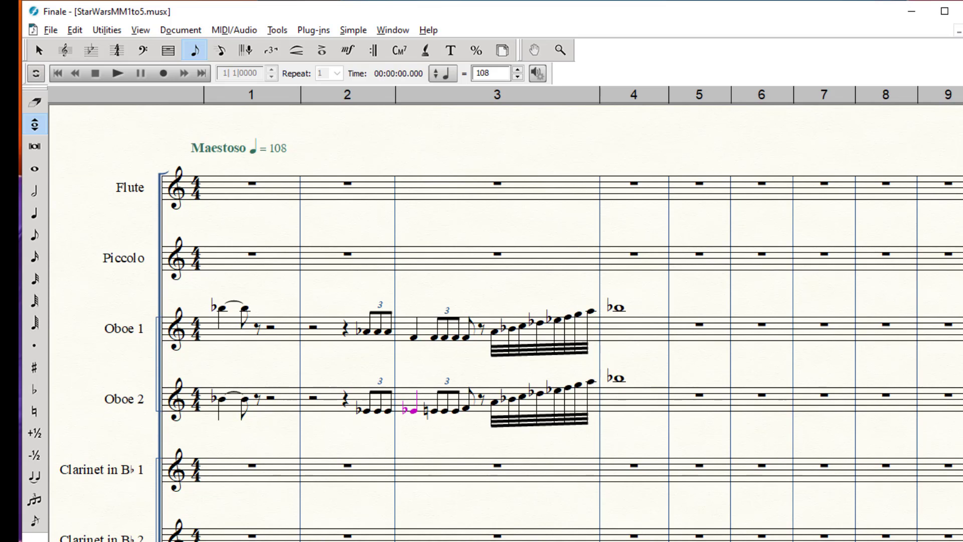
{"action": "key", "text": "Right"}
{"action": "key", "text": "minus"}
Change the second and third triplet notes and the following eighth note in measure 3 of Oboe 2 to E-flat 4
{"action": "key", "text": "Right"}
{"action": "key", "text": "Right"}
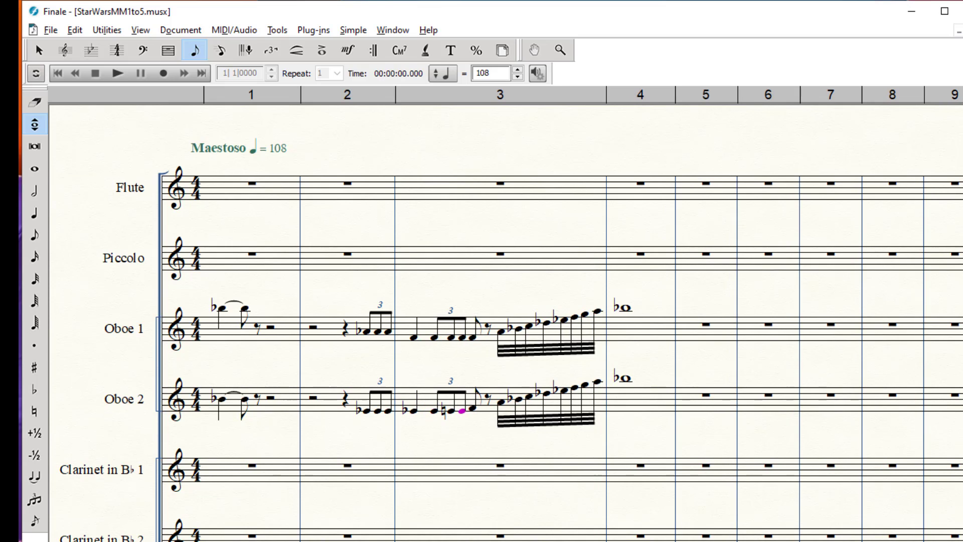
{"action": "key", "text": "Left"}
{"action": "key", "text": "minus"}
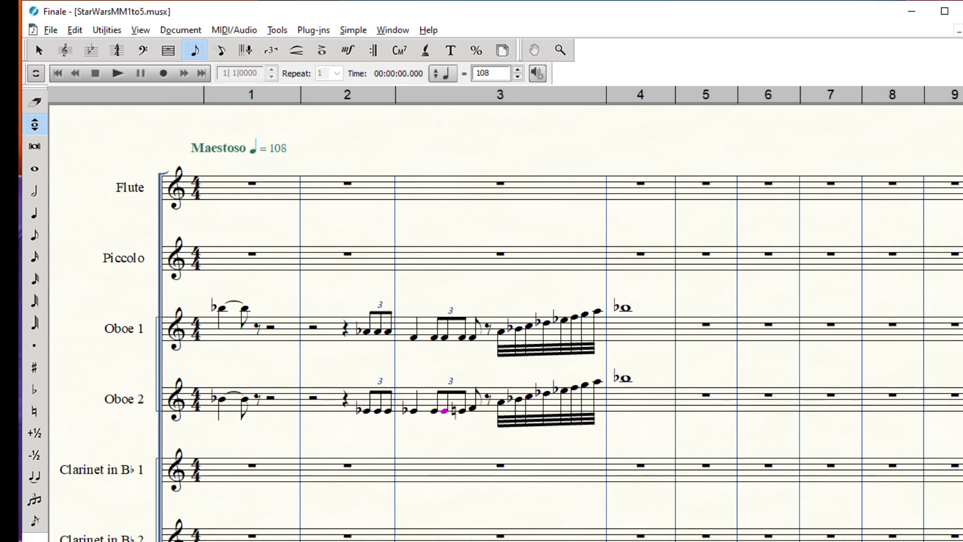
{"action": "key", "text": "Right"}
{"action": "key", "text": "minus"}
{"action": "key", "text": "Right"}
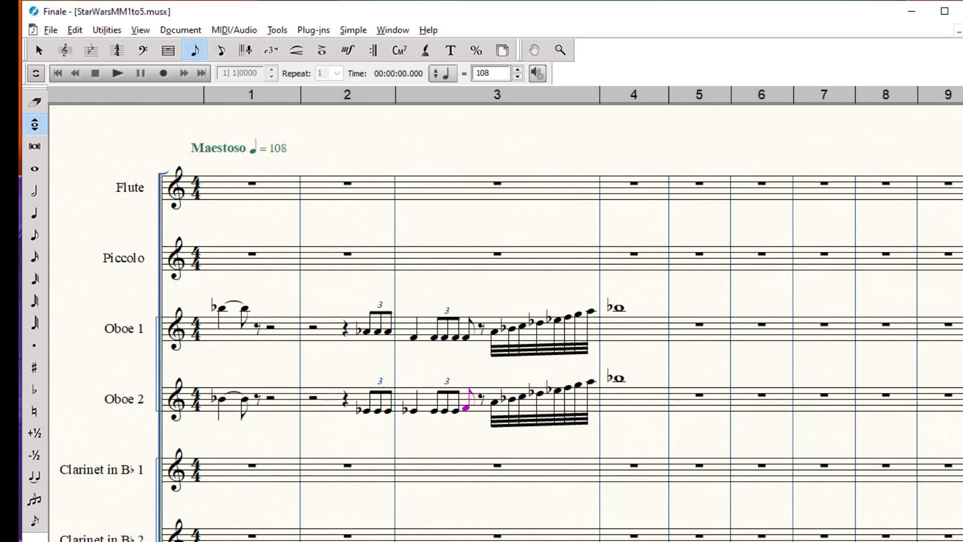
{"action": "key", "text": "Right"}
Copy measures 1 to 4 of Oboe 1 to the Clarinet in B♭ 1 staff, starting at measure 1
{"action": "left_click", "coordinate": [39, 50]}
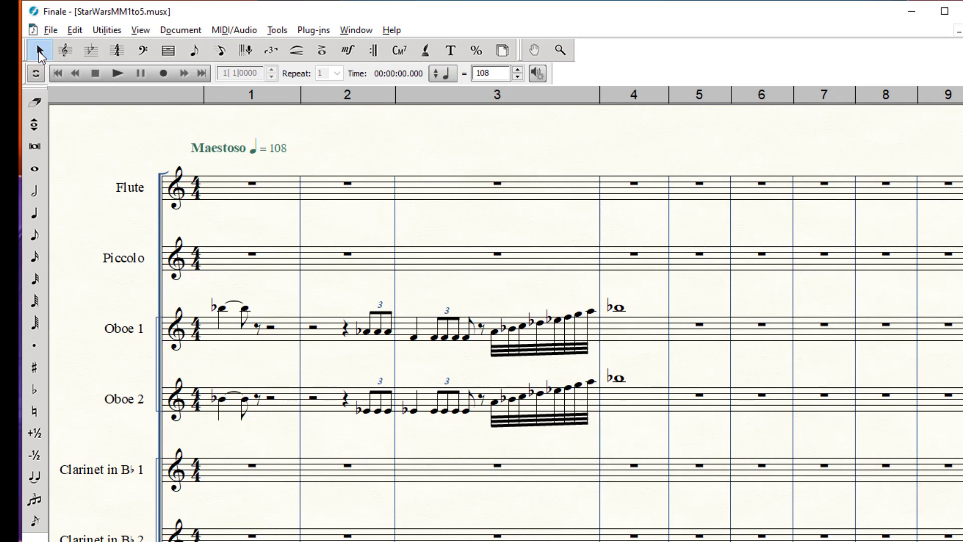
{"action": "left_click", "coordinate": [222, 339]}
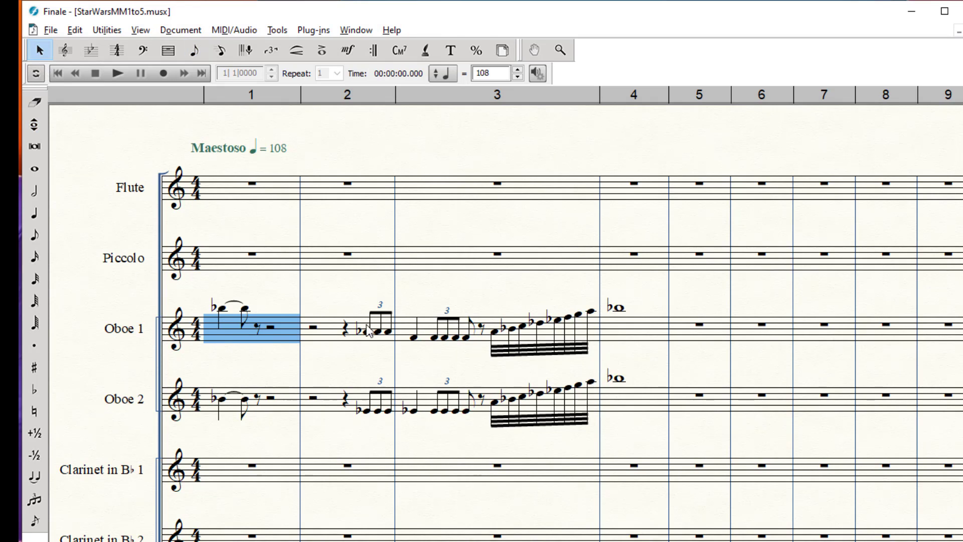
{"action": "left_click", "coordinate": [635, 336], "text": "shift"}
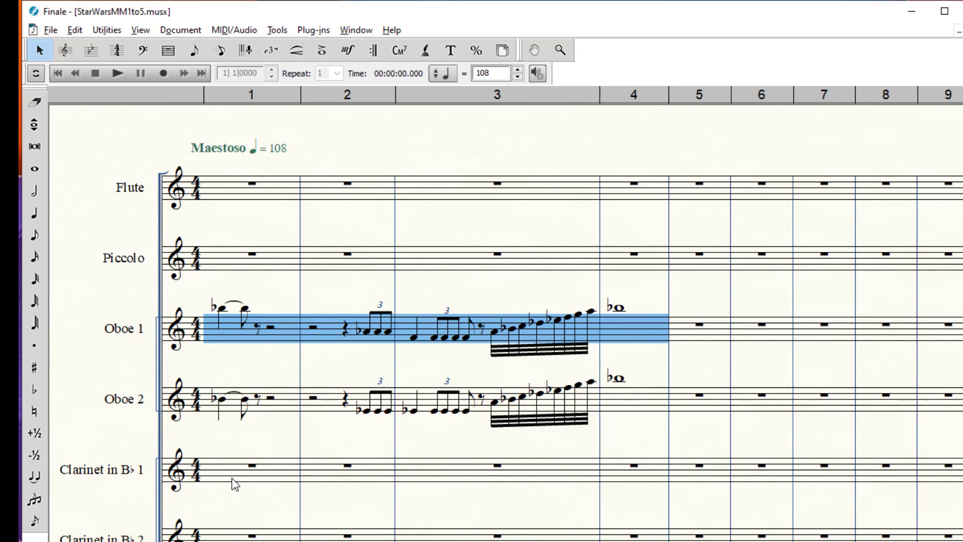
{"action": "left_click", "coordinate": [224, 466]}
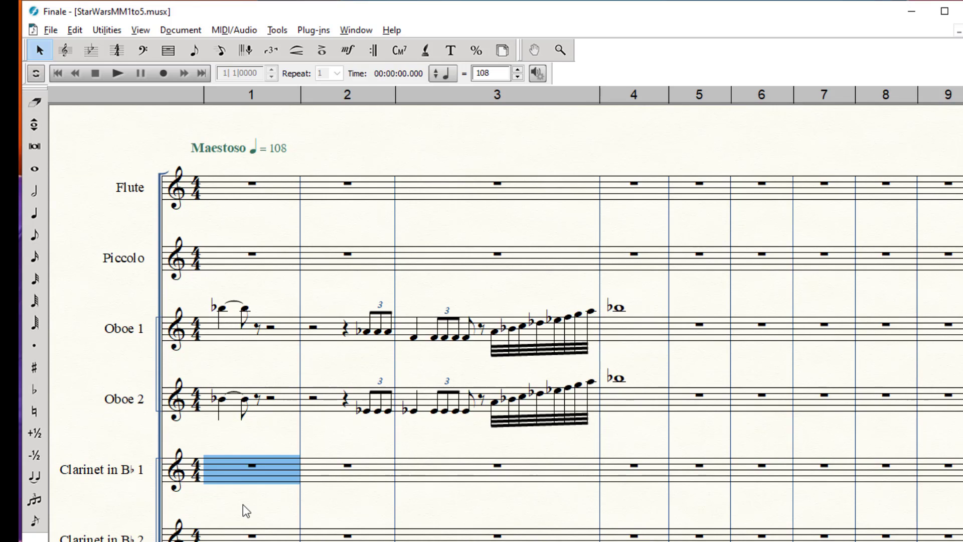
{"action": "key", "text": "ctrl+v"}
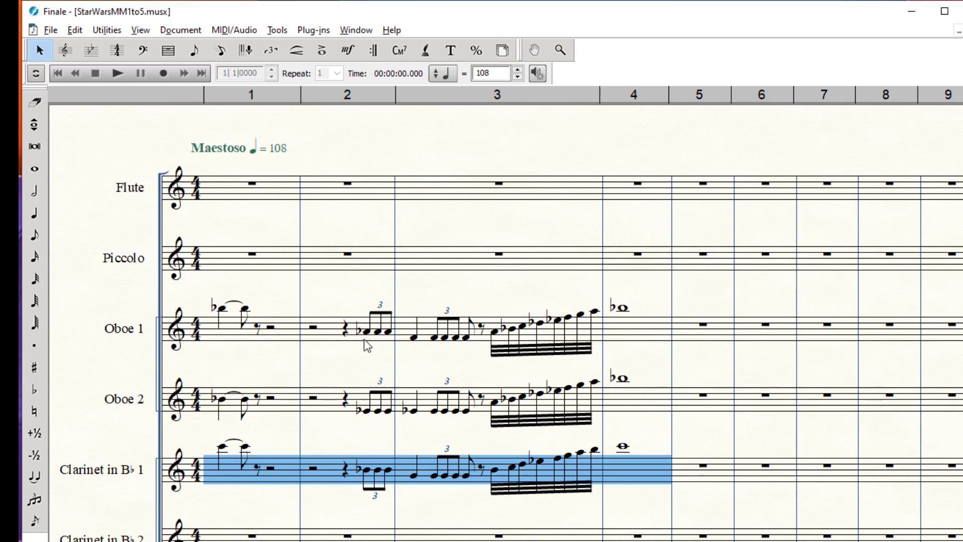
With Simple Entry, lower the first triplet note in measure 2 of Clarinet in B♭ 1 to C4
{"action": "left_click", "coordinate": [195, 52]}
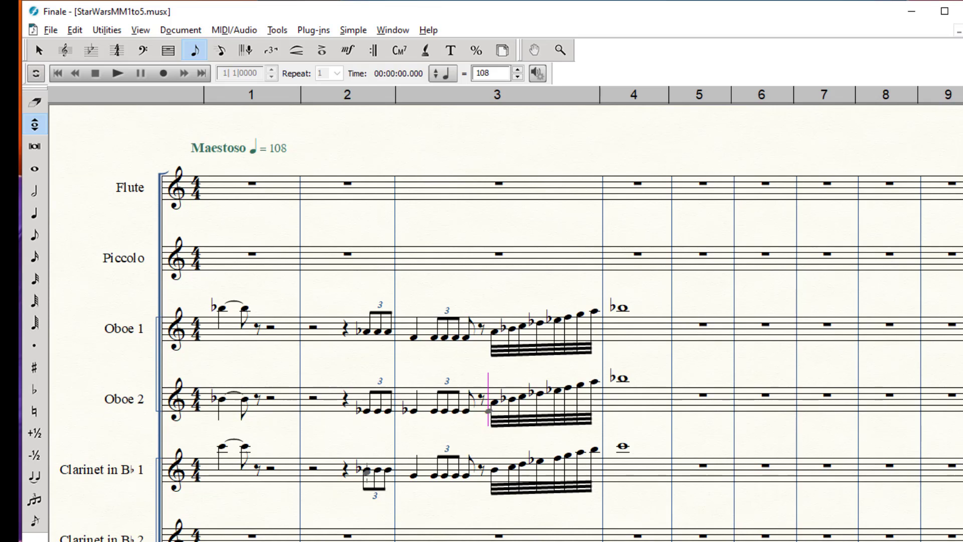
{"action": "left_click", "coordinate": [366, 471]}
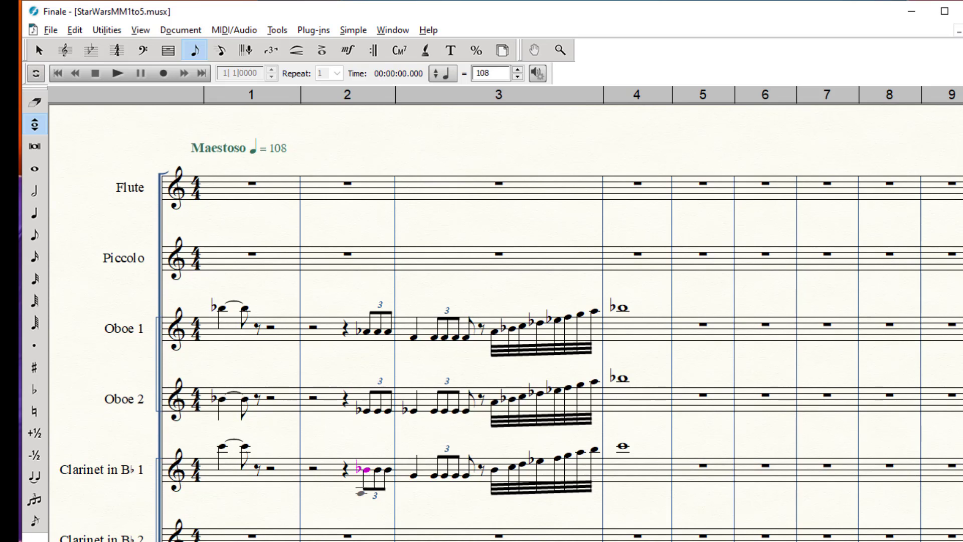
{"action": "key", "text": "Down"}
{"action": "key", "text": "Down"}
{"action": "key", "text": "Down"}
{"action": "key", "text": "Down"}
{"action": "key", "text": "Down"}
{"action": "key", "text": "Down"}
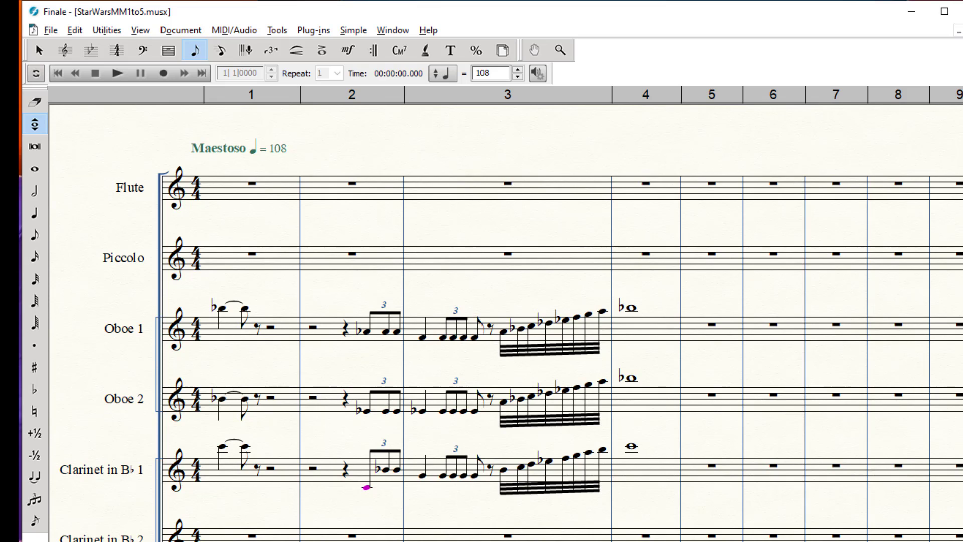
Lower the second and third triplet notes in measure 2 of Clarinet in B♭ 1 to C4
{"action": "key", "text": "Right"}
{"action": "key", "text": "Down"}
{"action": "key", "text": "Down"}
{"action": "key", "text": "Down"}
{"action": "key", "text": "Down"}
{"action": "key", "text": "Down"}
{"action": "key", "text": "Down"}
In measure 3 of Clarinet in B♭ 1, repitch the quarter note to B-flat 3 and the triplet and following eighth note to C4
{"action": "key", "text": "4"}
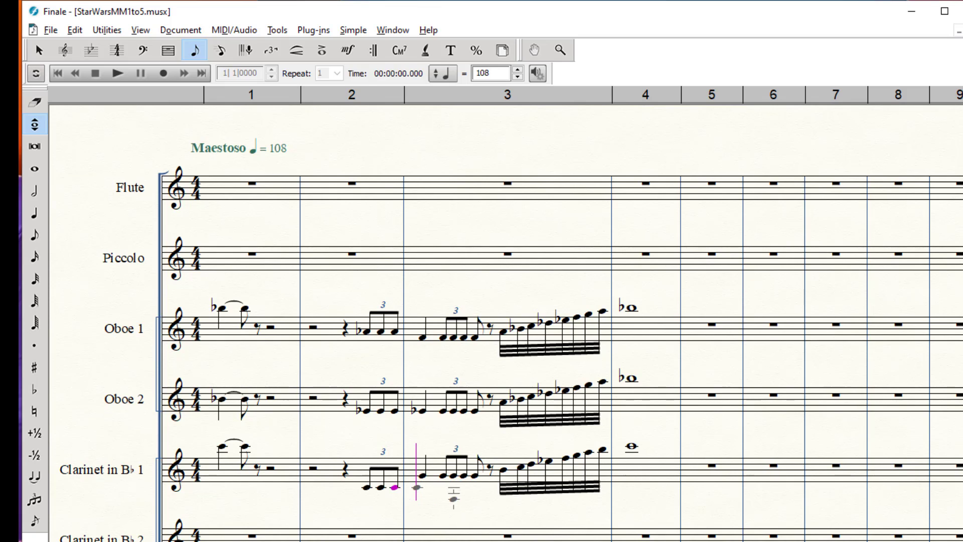
{"action": "key", "text": "b"}
{"action": "key", "text": "minus"}
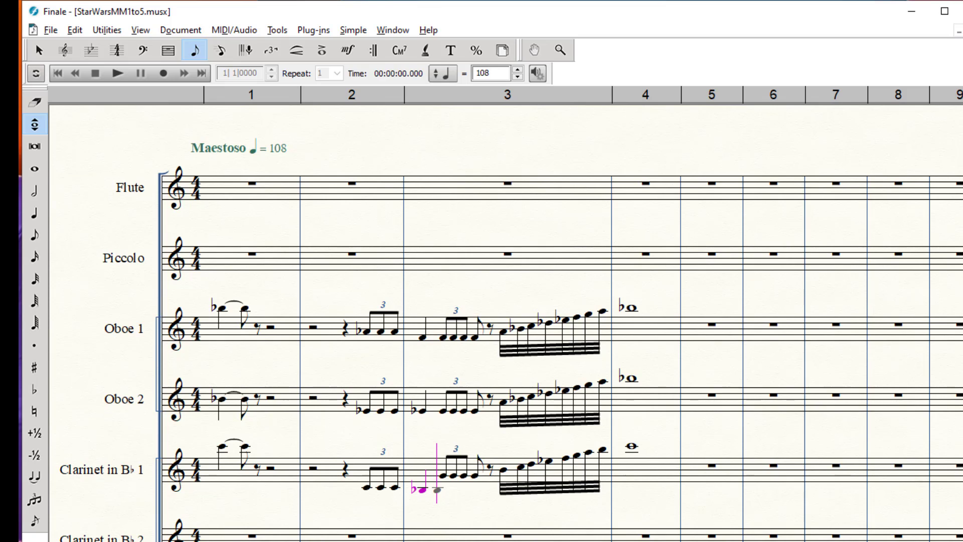
{"action": "key", "text": "c"}
{"action": "key", "text": "plus"}
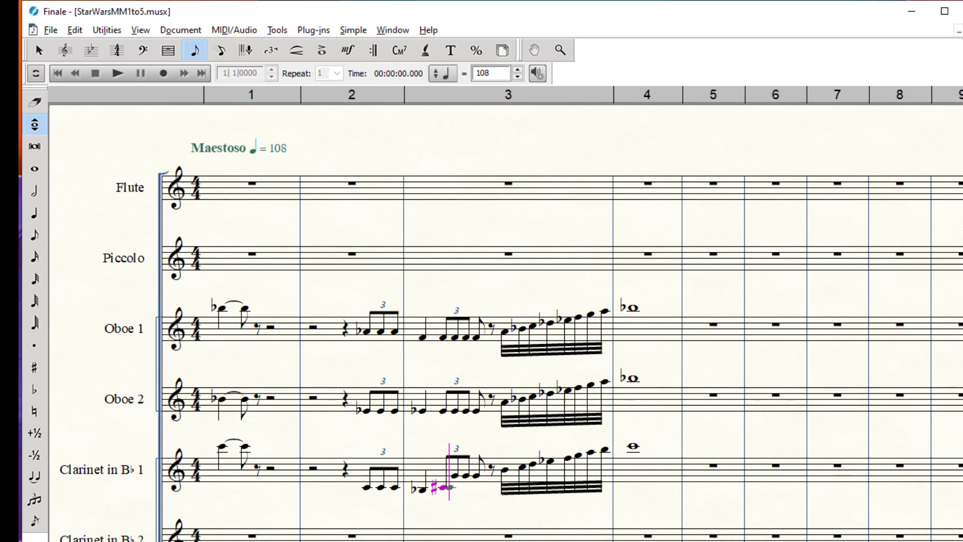
{"action": "key", "text": "minus"}
{"action": "key", "text": "c"}
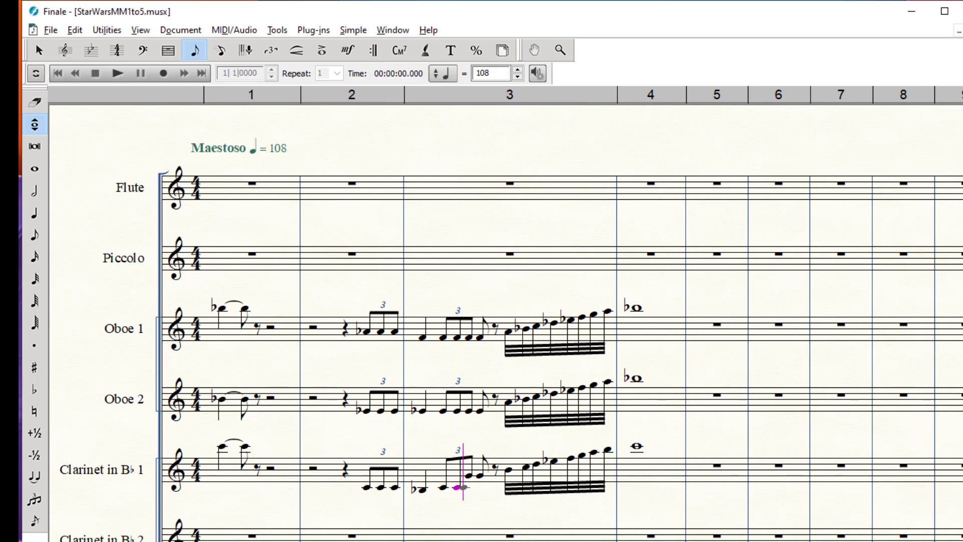
{"action": "key", "text": "c"}
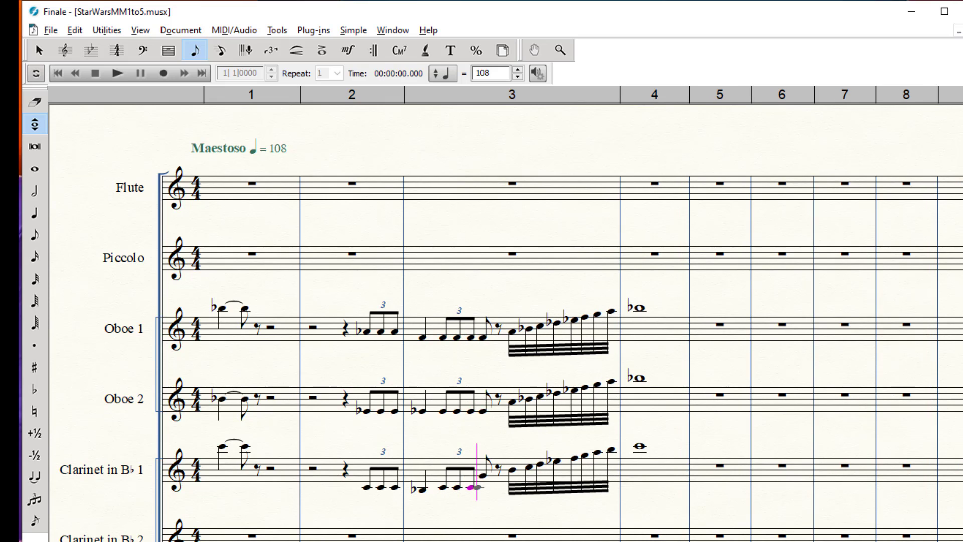
{"action": "key", "text": "c"}
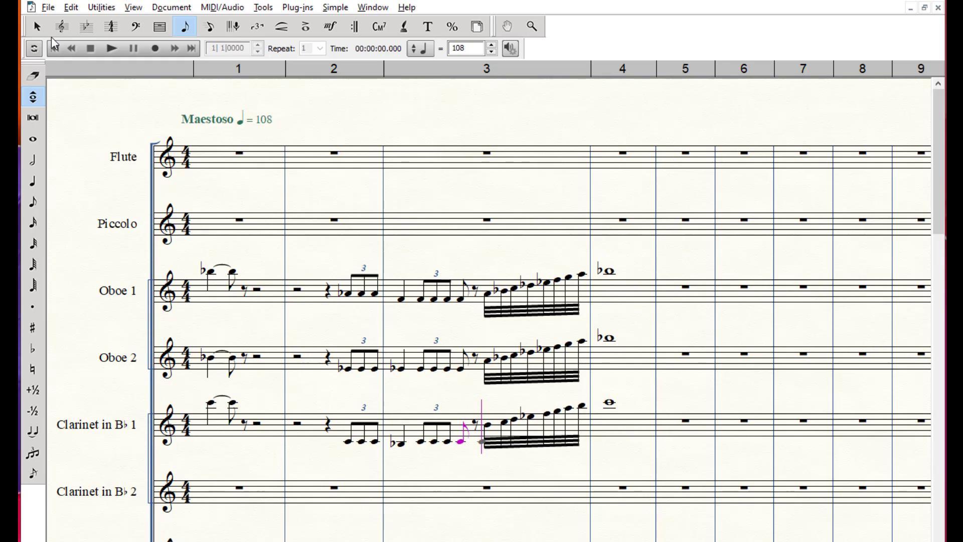
Copy measure 1 of Clarinet in B♭ 1 to measure 1 of Clarinet in B♭ 2
{"action": "left_click", "coordinate": [36, 29]}
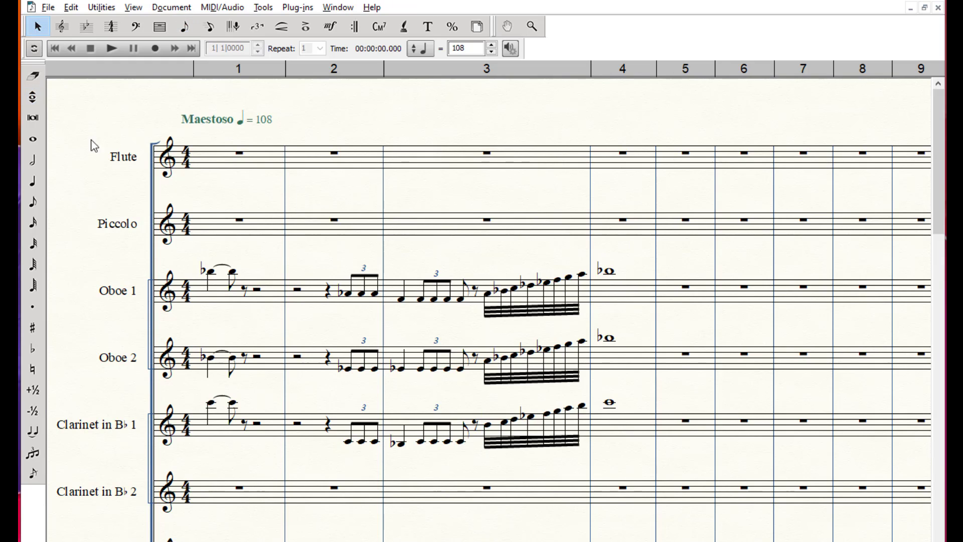
{"action": "left_click", "coordinate": [211, 425]}
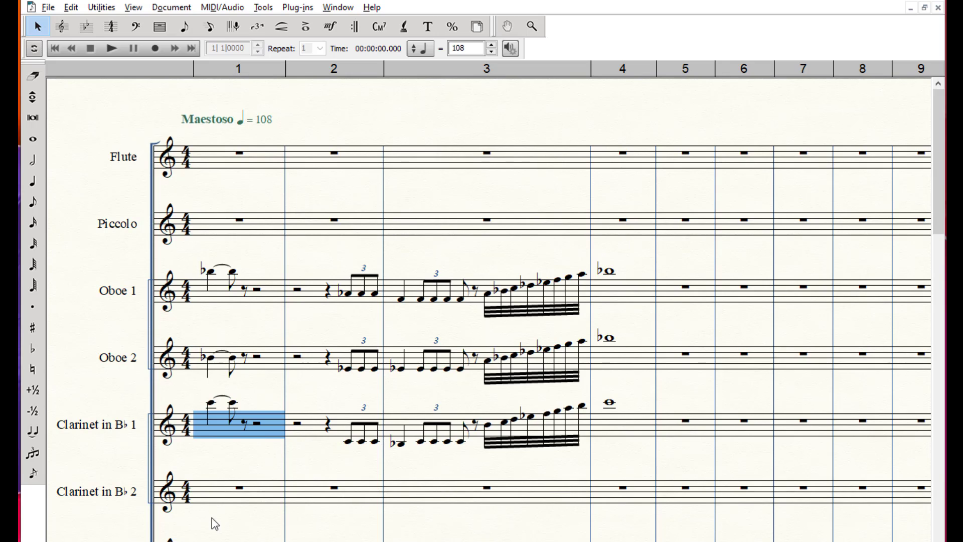
{"action": "left_click", "coordinate": [215, 497]}
{"action": "key", "text": "ctrl+v"}
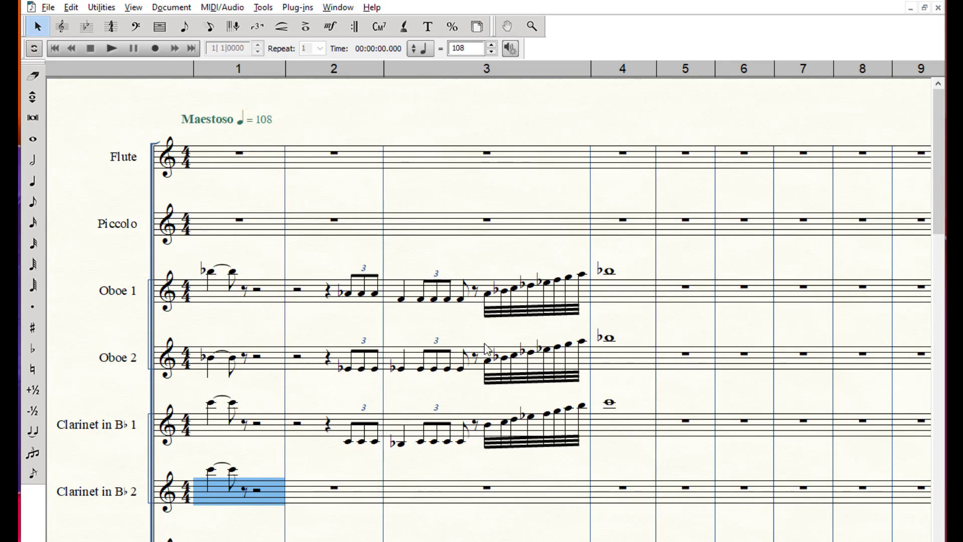
Try to paste the Clarinet in B♭ 1 thirty-second-note run and measure 4 into measure 3 of Clarinet in B♭ 2, and undo the paste
{"action": "left_click_drag", "start_coordinate": [484, 399], "coordinate": [655, 447]}
{"action": "left_click_drag", "start_coordinate": [654, 446], "coordinate": [655, 447]}
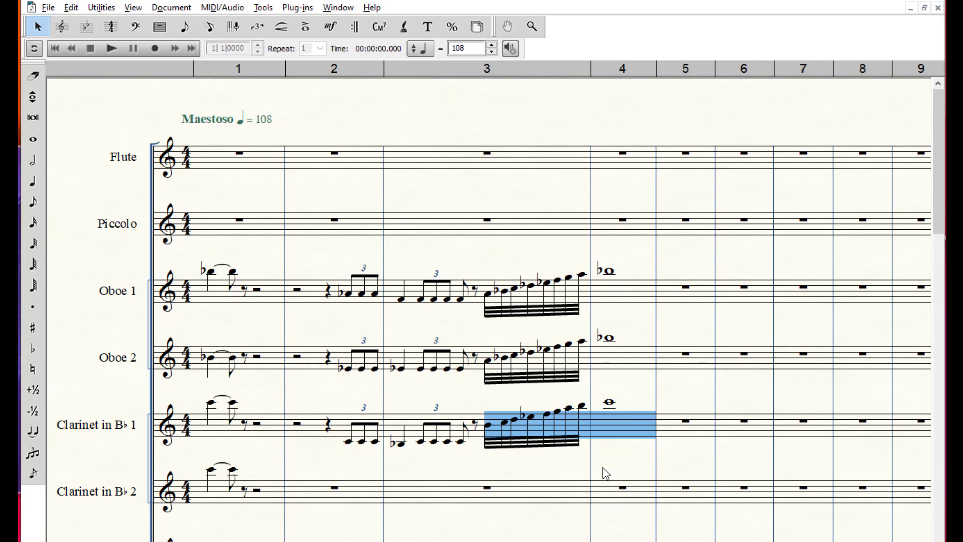
{"action": "left_click", "coordinate": [503, 494]}
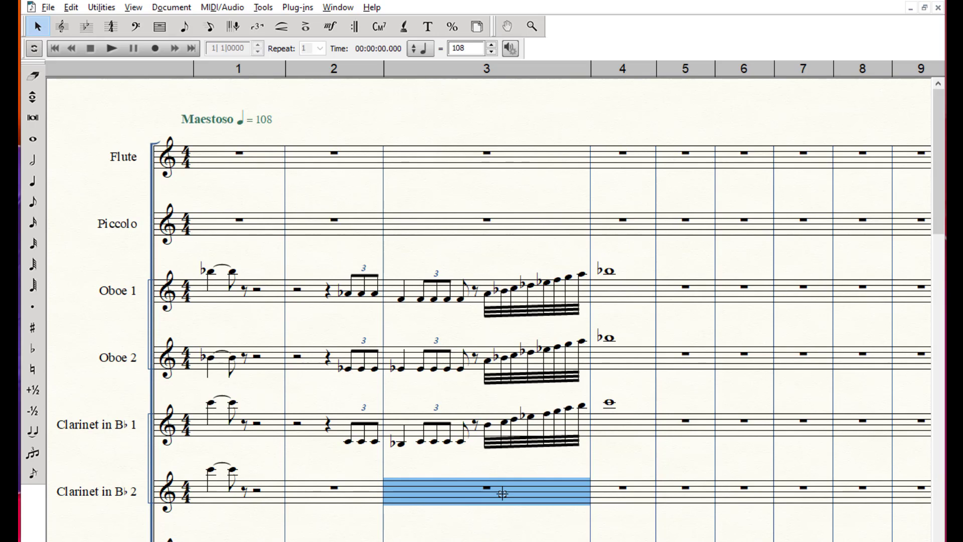
{"action": "key", "text": "ctrl+v"}
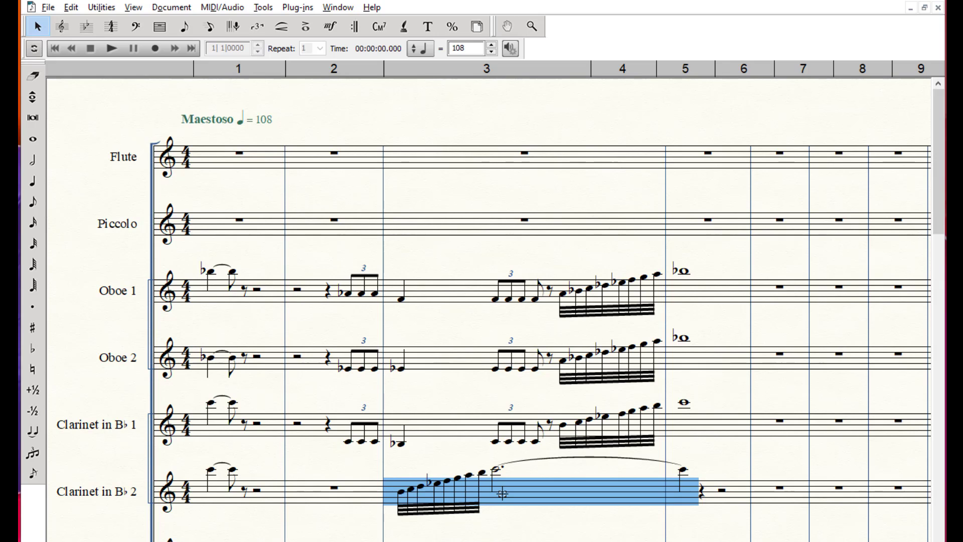
{"action": "key", "text": "ctrl+z"}
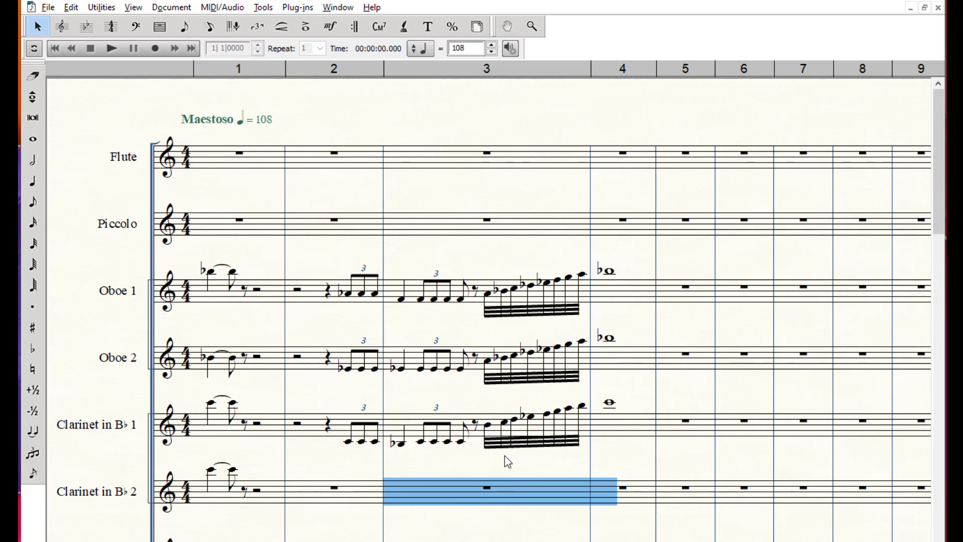
Copy Clarinet in B♭ 1 from beat 4 of measure 3 through the first half of measure 4 to the same beats in Clarinet in B♭ 2
{"action": "left_click", "coordinate": [494, 421]}
{"action": "left_click_drag", "start_coordinate": [480, 393], "coordinate": [627, 451]}
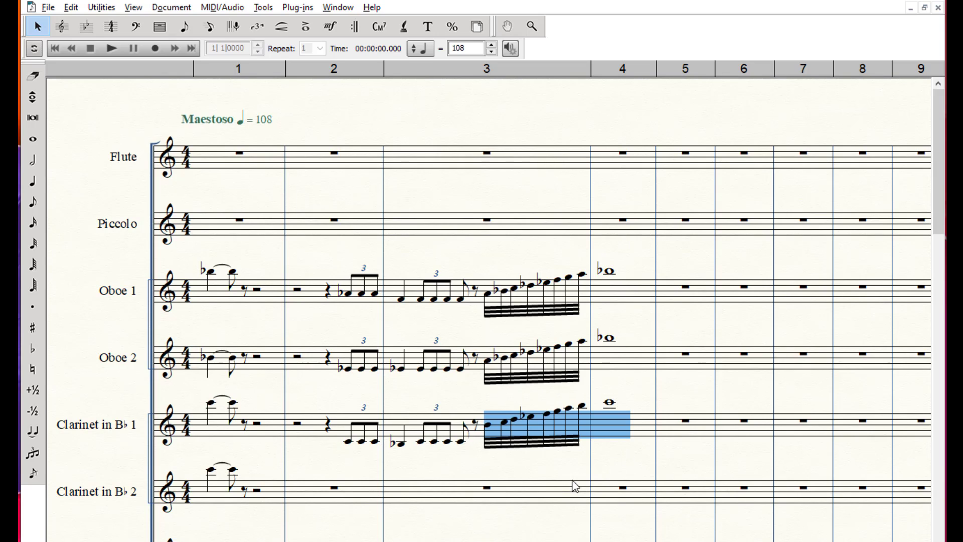
{"action": "left_click", "coordinate": [494, 487], "text": "ctrl"}
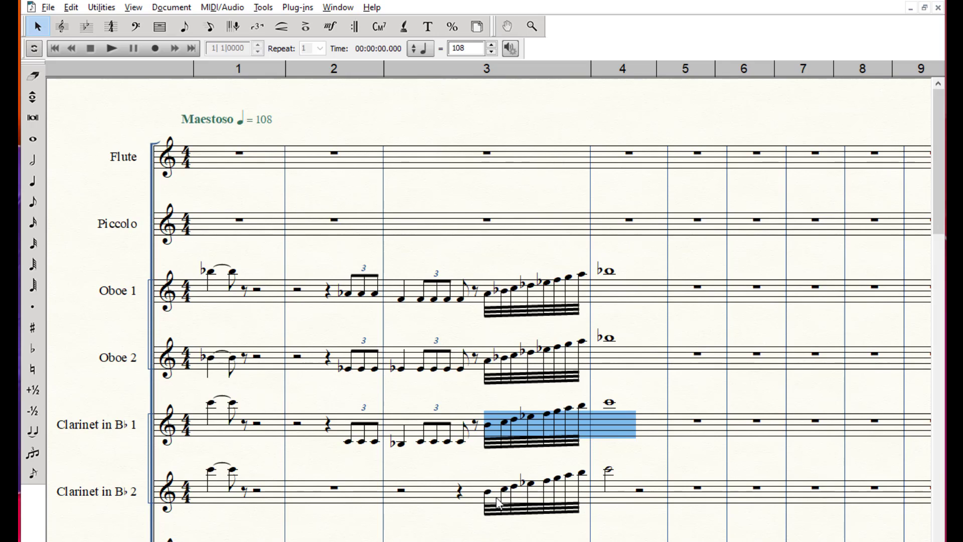
Transpose measures 3 and 4 of Clarinet in B♭ 2 down diatonically by an octave
{"action": "left_click_drag", "start_coordinate": [472, 499], "coordinate": [600, 489]}
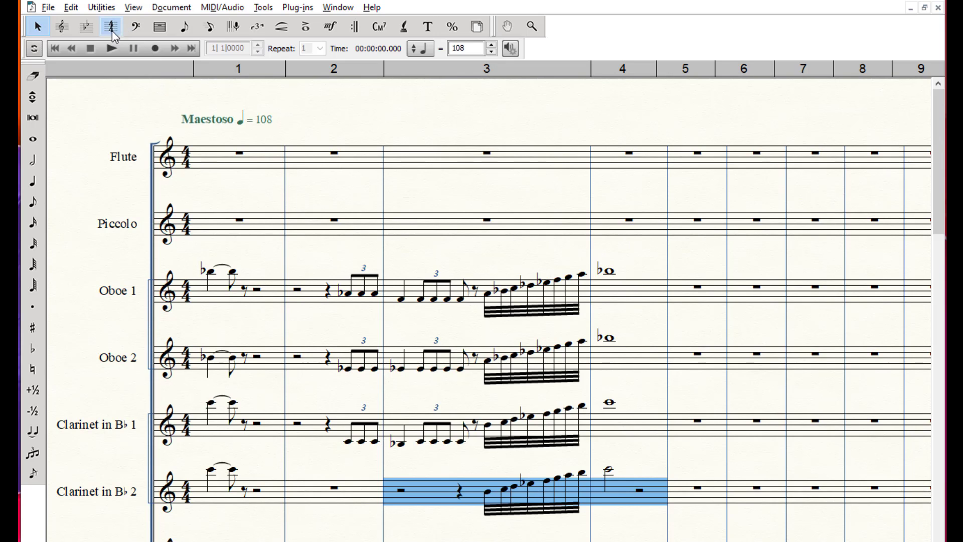
{"action": "left_click", "coordinate": [101, 7]}
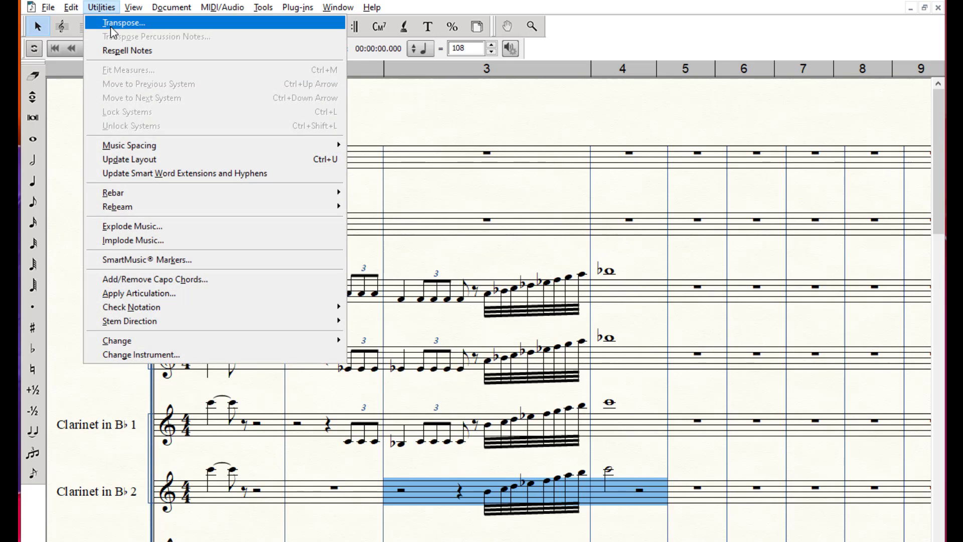
{"action": "left_click", "coordinate": [110, 26]}
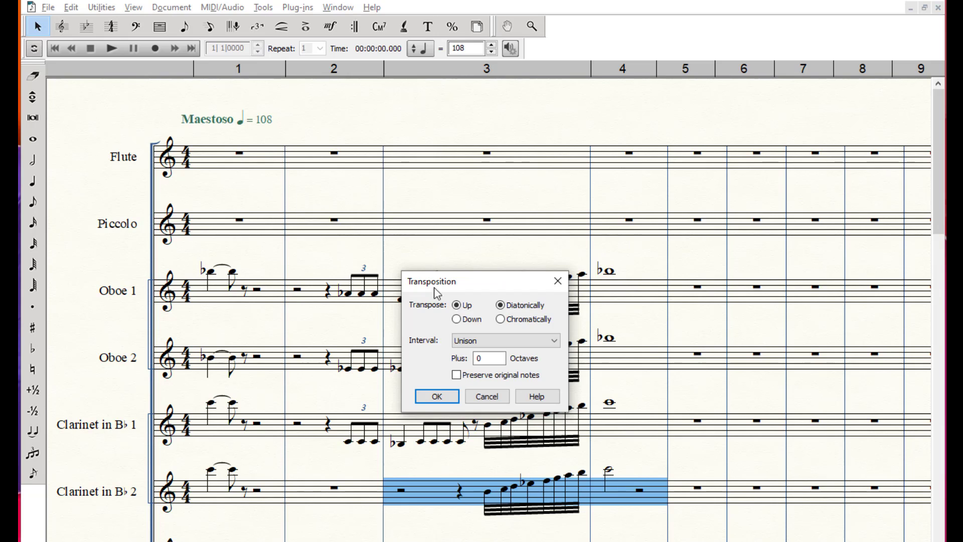
{"action": "left_click", "coordinate": [456, 319]}
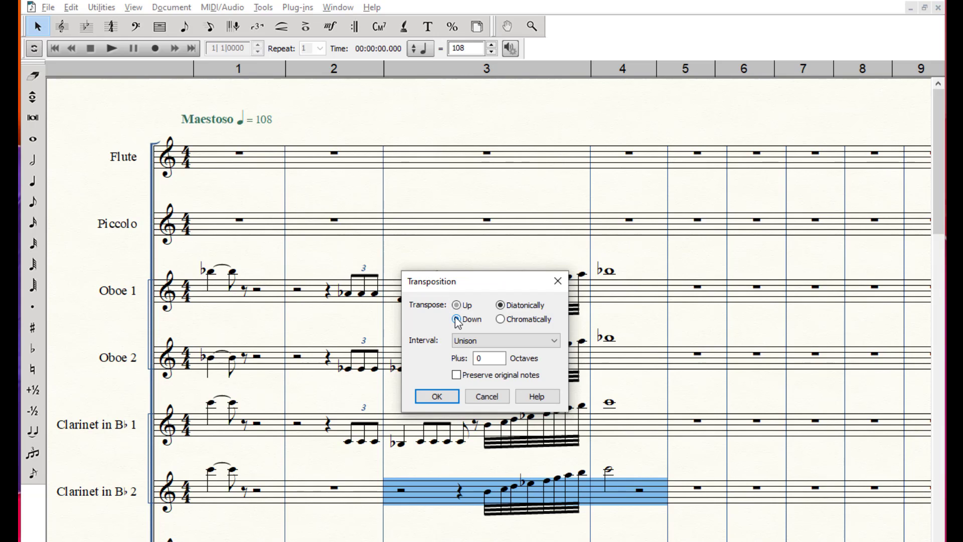
{"action": "left_click", "coordinate": [484, 341]}
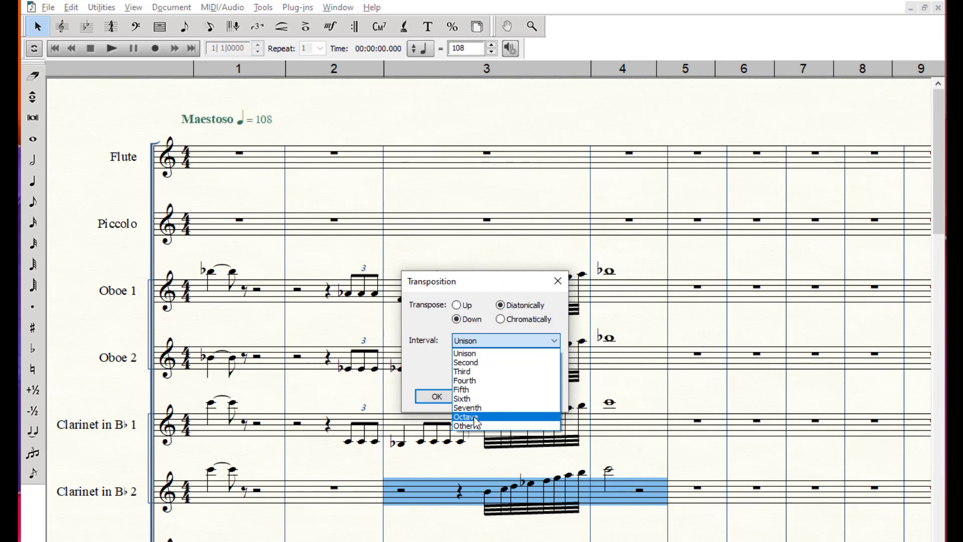
{"action": "left_click", "coordinate": [496, 417]}
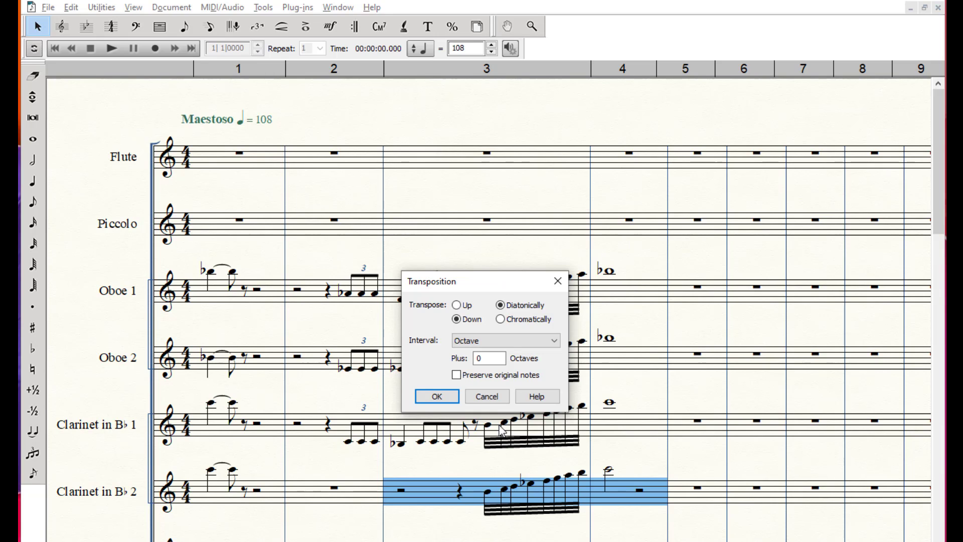
{"action": "left_click", "coordinate": [437, 396]}
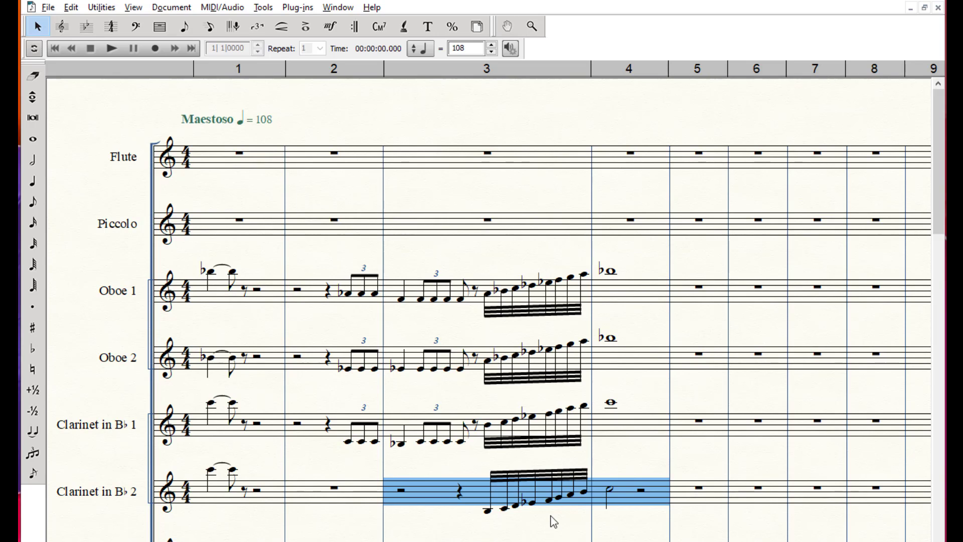
{"action": "left_click", "coordinate": [219, 499]}
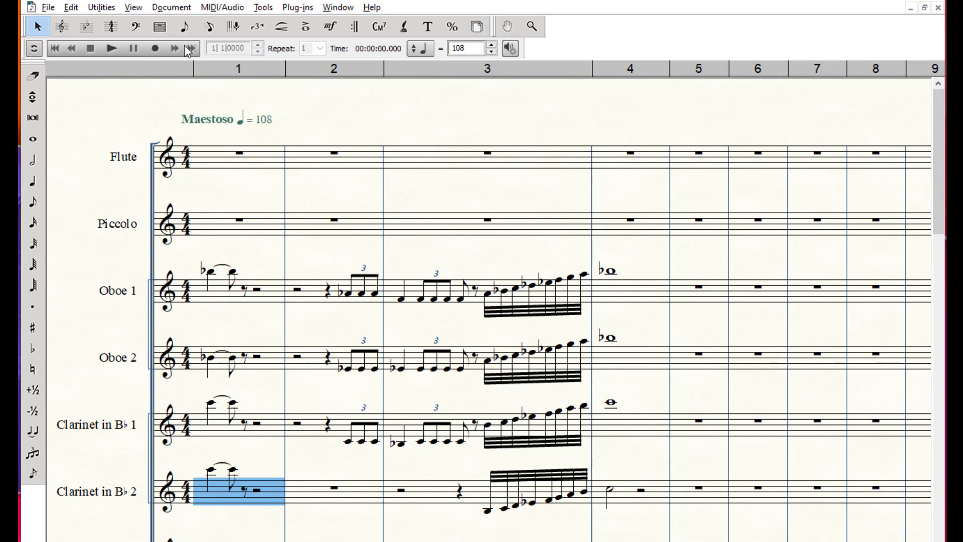
{"action": "left_click", "coordinate": [184, 27]}
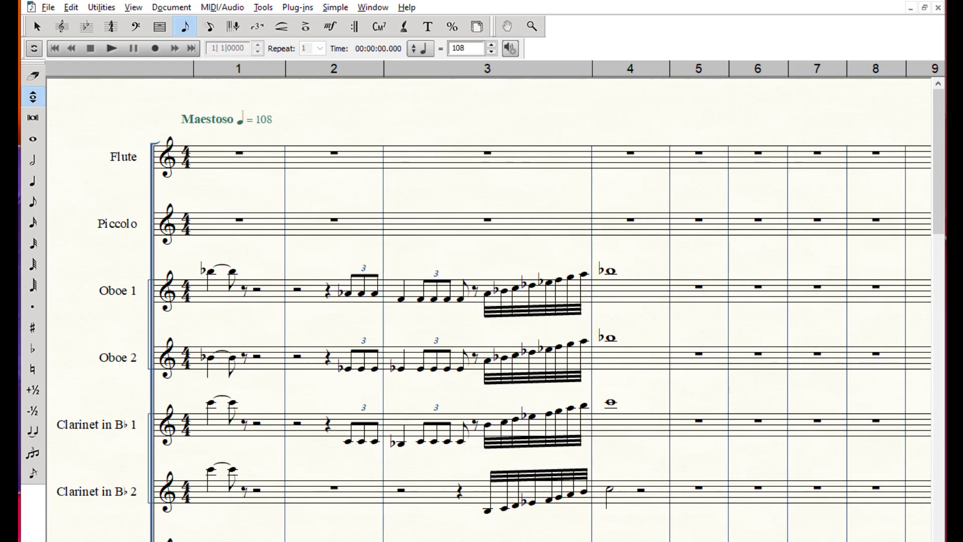
{"action": "left_click", "coordinate": [36, 26]}
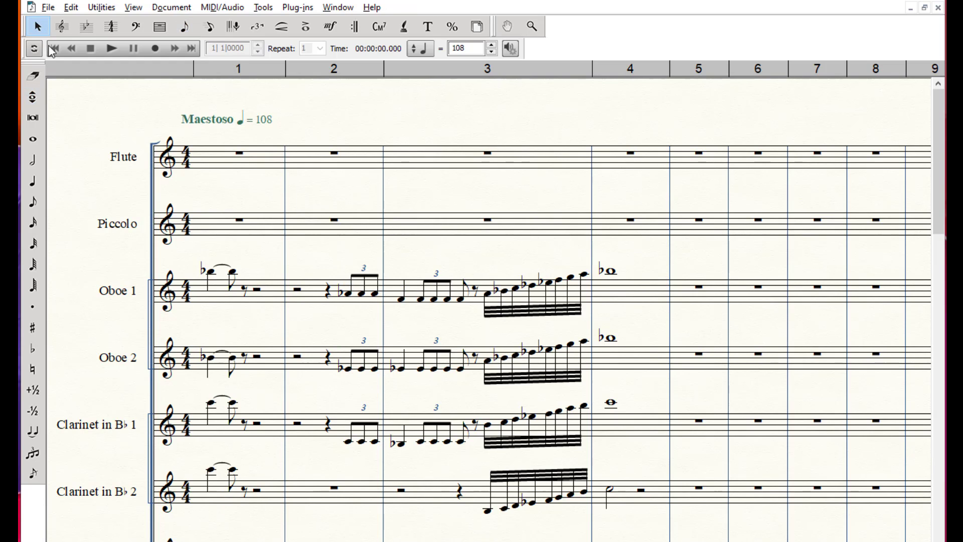
{"action": "left_click", "coordinate": [212, 501]}
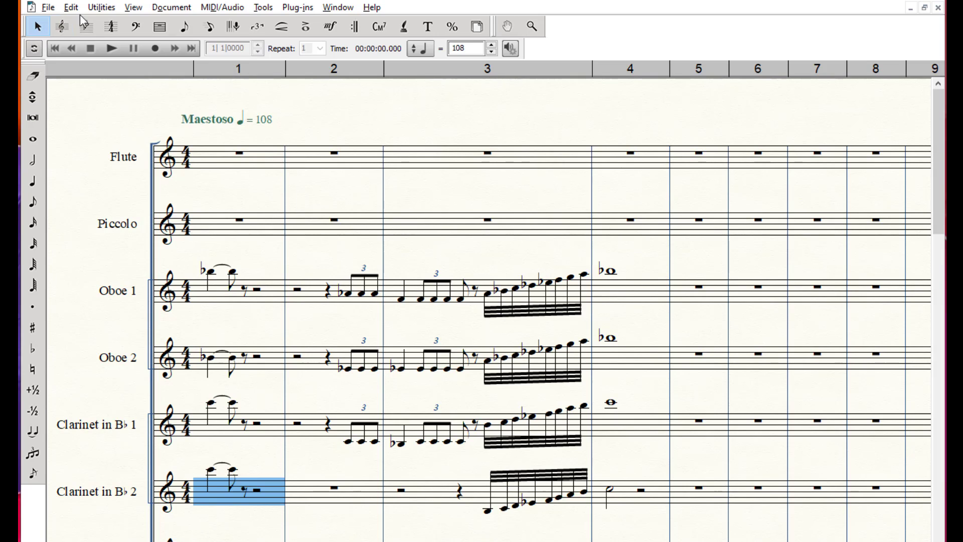
Try deleting the half rest and lengthening the half note to a whole note in measure 4 of Clarinet in B♭ 2, and undo both
{"action": "left_click", "coordinate": [185, 26]}
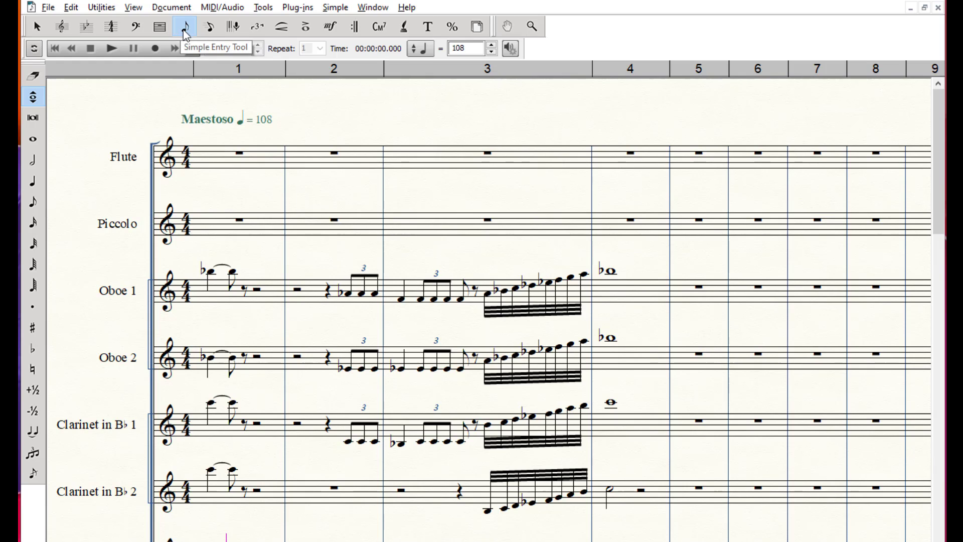
{"action": "left_click", "coordinate": [611, 493]}
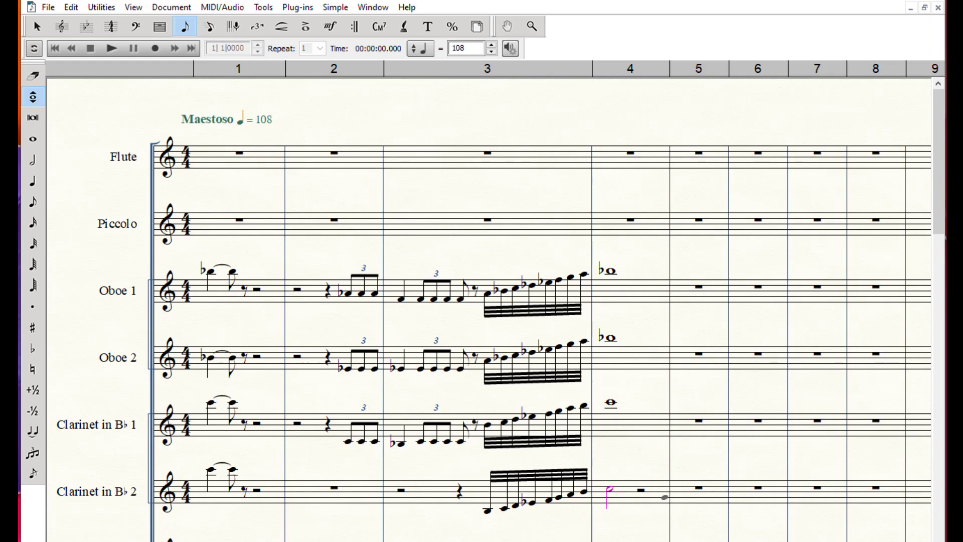
{"action": "key", "text": "Right"}
{"action": "key", "text": "Delete"}
{"action": "key", "text": "7"}
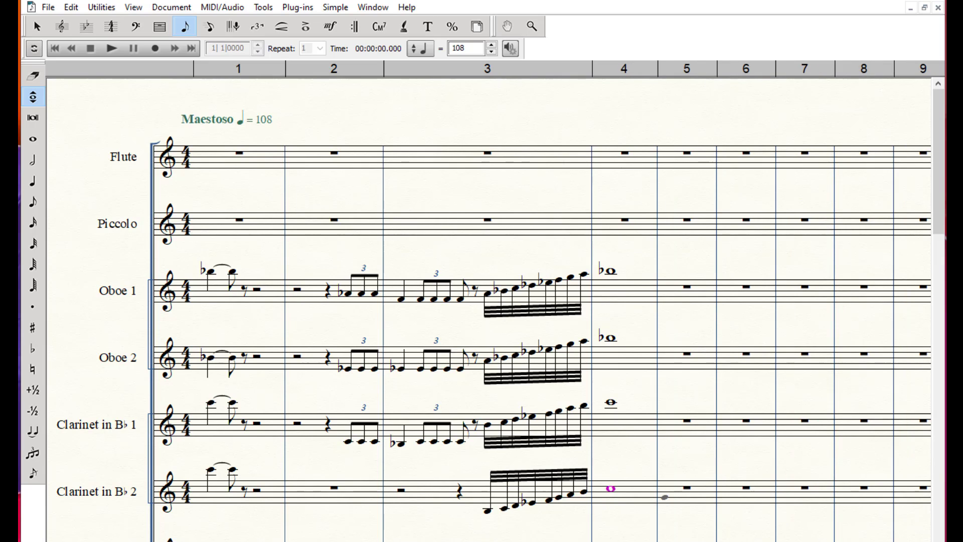
{"action": "key", "text": "ctrl+z"}
{"action": "key", "text": "ctrl+z"}
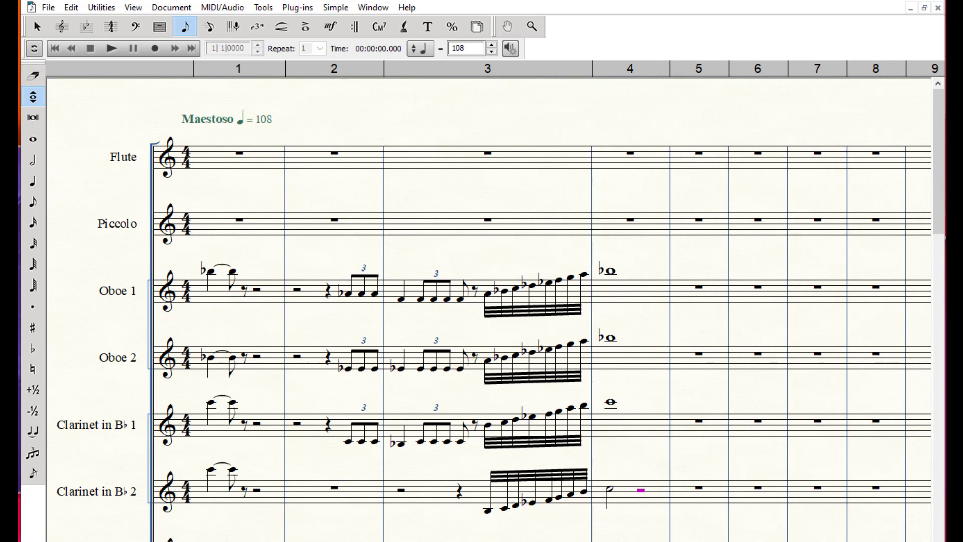
Delete the half rest in measure 4 of Clarinet in B♭ 2 and change the preceding half note to a whole note
{"action": "key", "text": "Left"}
{"action": "key", "text": "Right"}
{"action": "key", "text": "Left"}
{"action": "key", "text": "Right"}
{"action": "key", "text": "Left"}
{"action": "key", "text": "Right"}
{"action": "key", "text": "Delete"}
{"action": "key", "text": "7"}
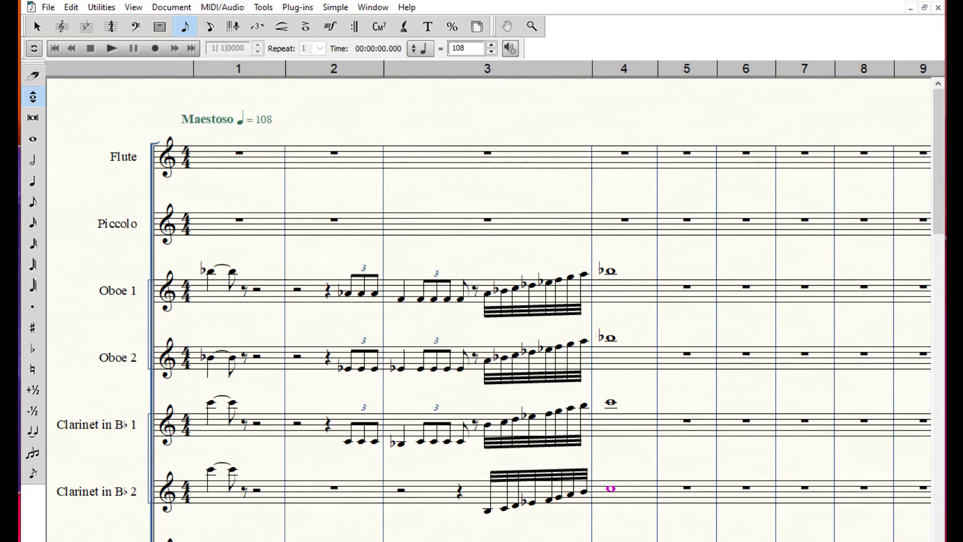
Copy measures 1 to 4 of Clarinet in B♭ 2 to the same measures of the Flute and Piccolo staves
{"action": "left_click", "coordinate": [38, 26]}
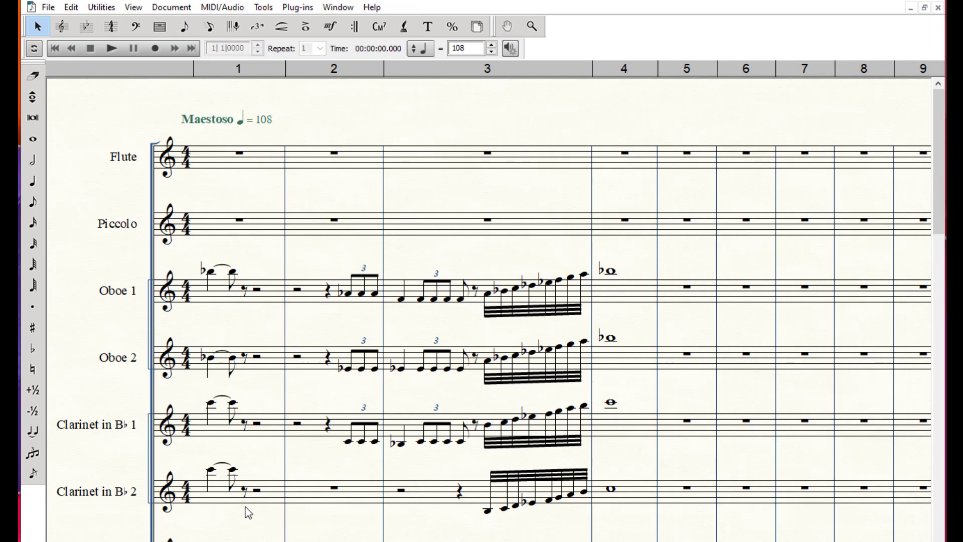
{"action": "left_click", "coordinate": [227, 501]}
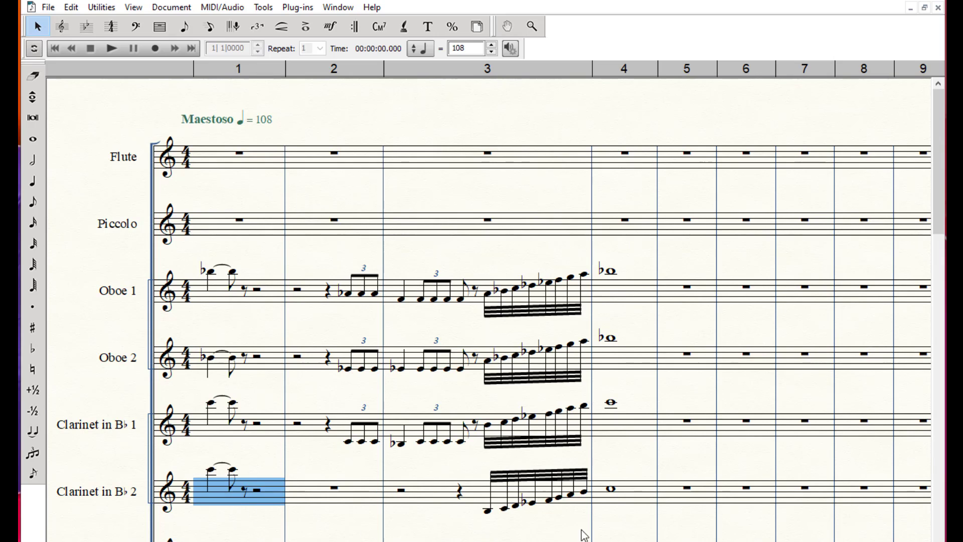
{"action": "left_click", "coordinate": [647, 507], "text": "shift"}
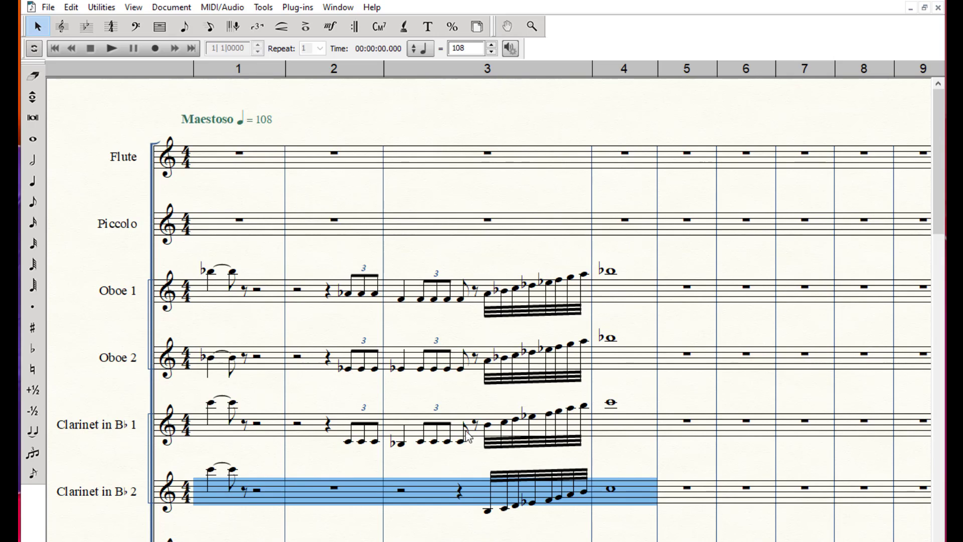
{"action": "left_click", "coordinate": [202, 161], "text": "ctrl+shift"}
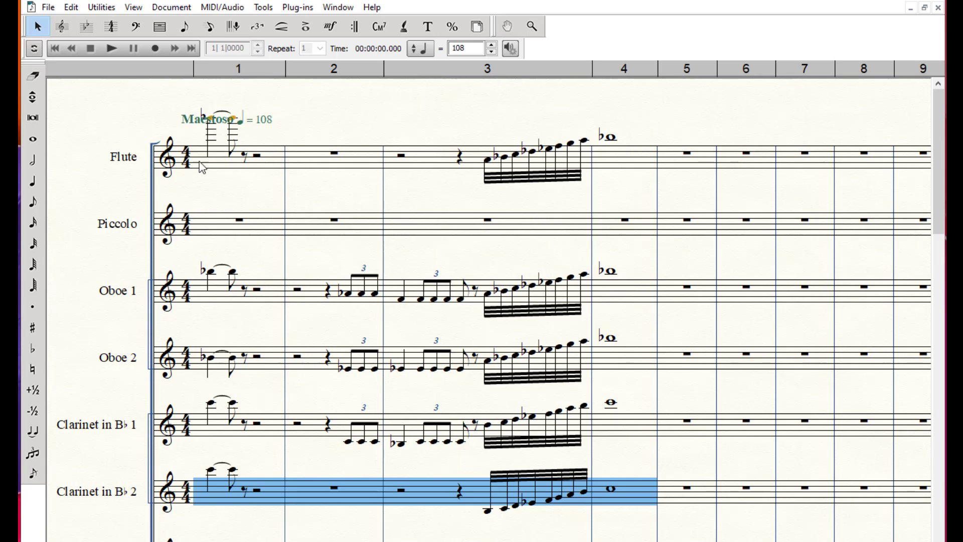
{"action": "left_click", "coordinate": [214, 228], "text": "ctrl+shift"}
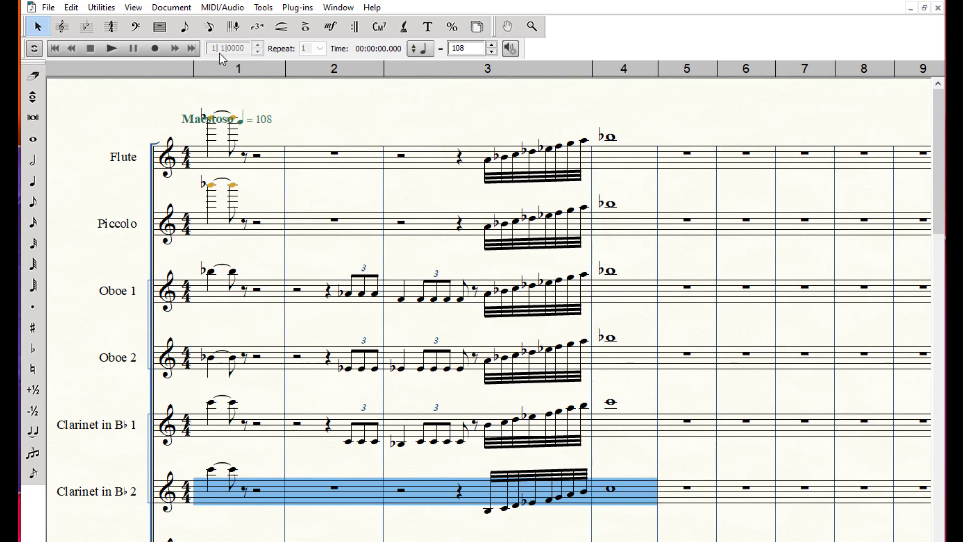
With Simple Entry on the Flute's measure 1 notes, switch the active layer to Layer 2 and back to Layer 1
{"action": "left_click", "coordinate": [185, 26]}
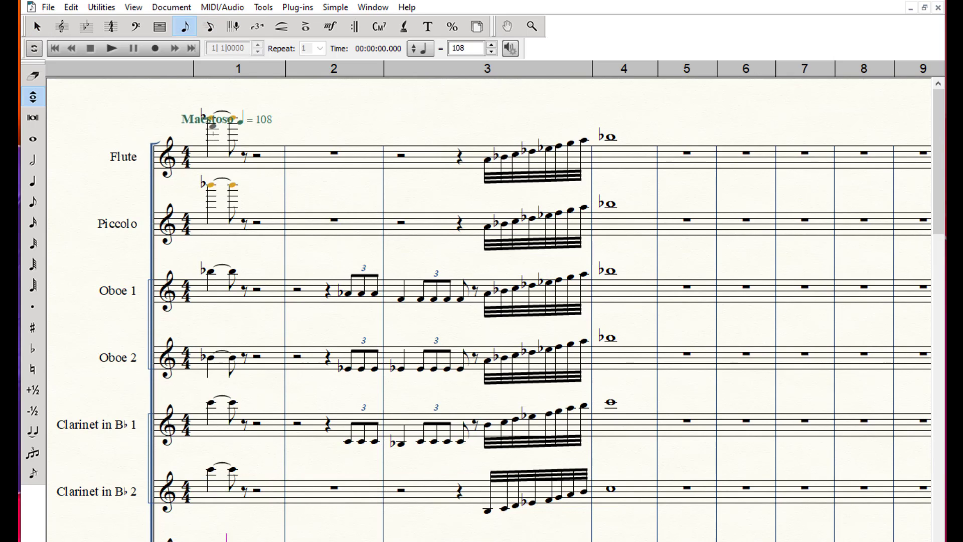
{"action": "left_click", "coordinate": [211, 118], "text": "ctrl"}
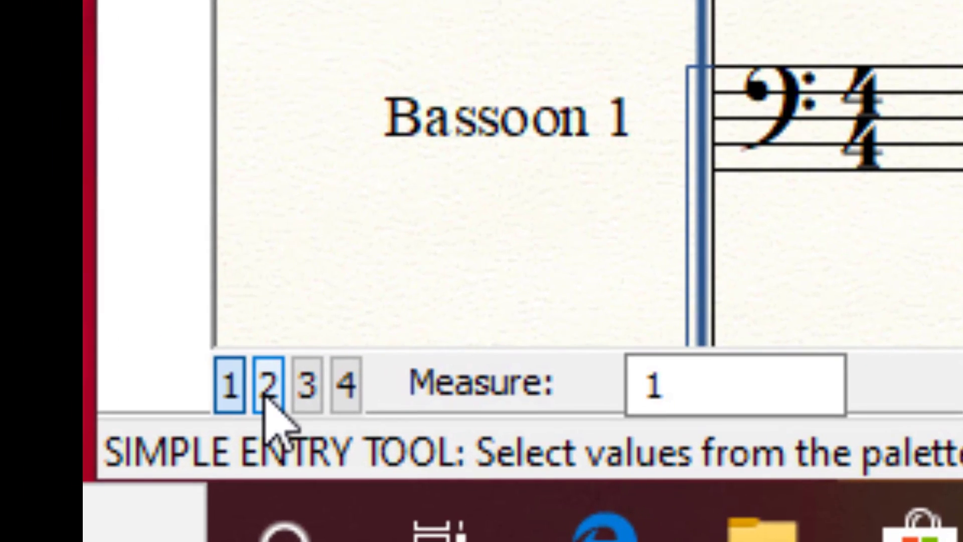
{"action": "left_click", "coordinate": [267, 379]}
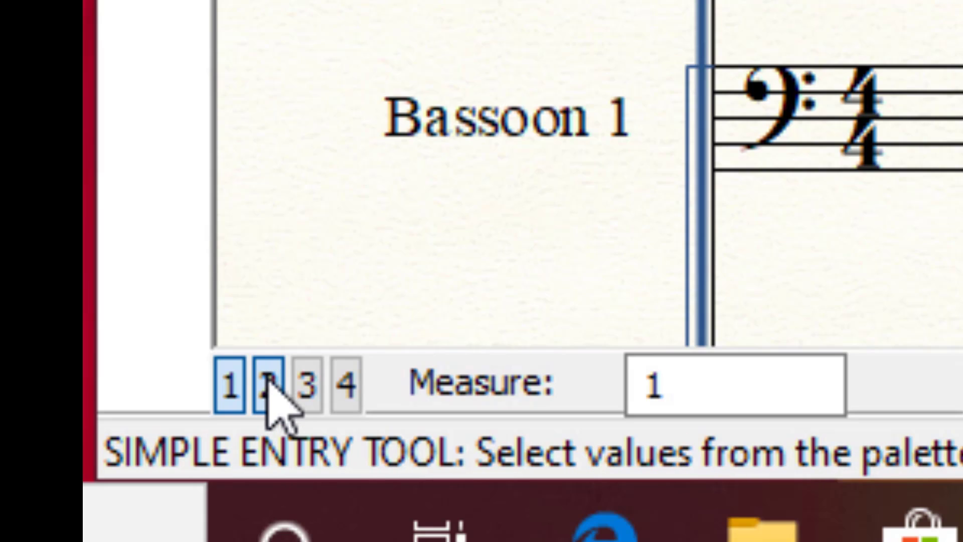
{"action": "left_click", "coordinate": [230, 384]}
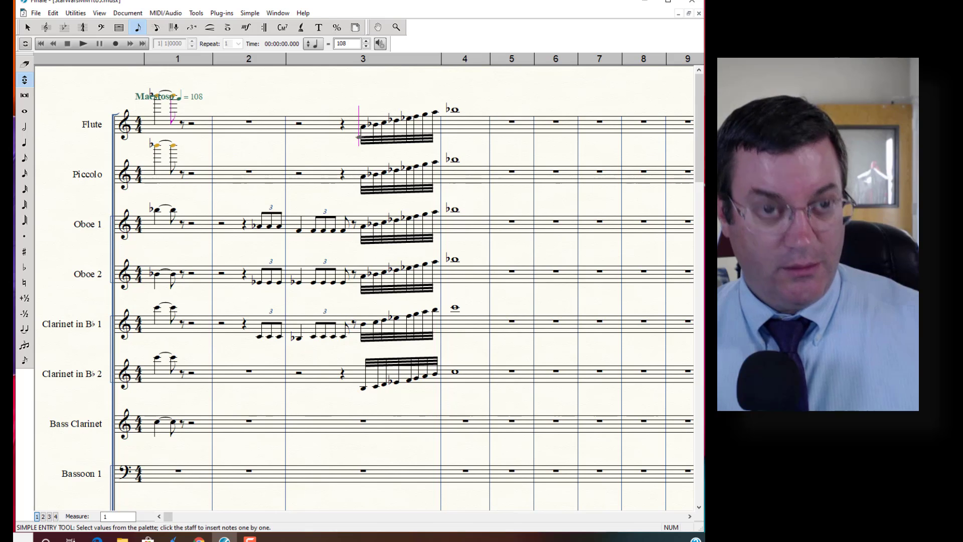
Copy the contents of Layer 1 into Layer 2 for measures 1 to 4 of the Flute staff
{"action": "left_click", "coordinate": [28, 27]}
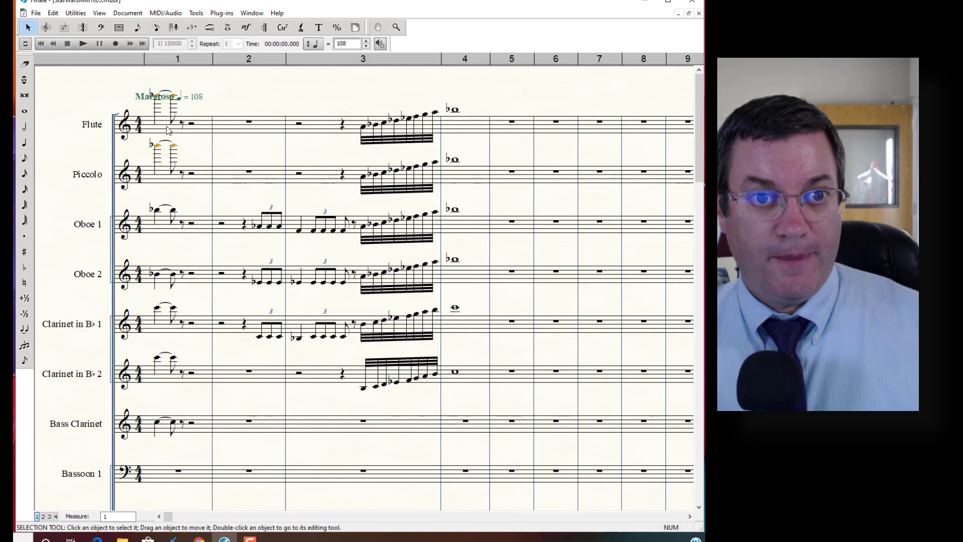
{"action": "left_click", "coordinate": [200, 125]}
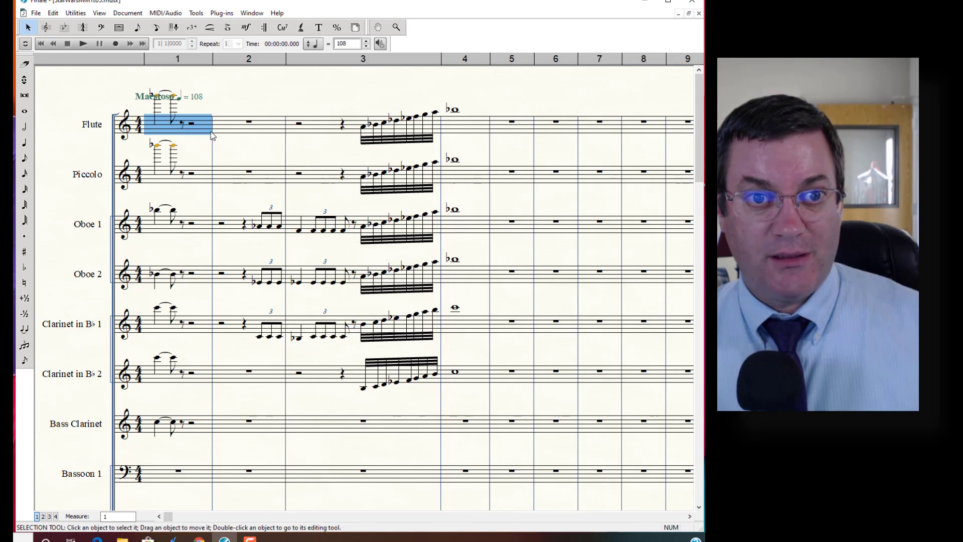
{"action": "left_click", "coordinate": [467, 126], "text": "shift"}
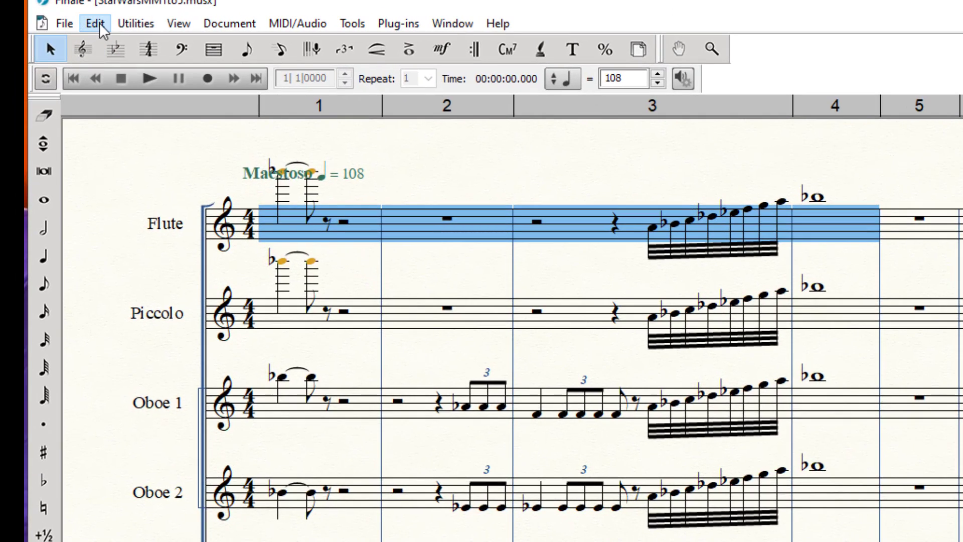
{"action": "left_click", "coordinate": [96, 25]}
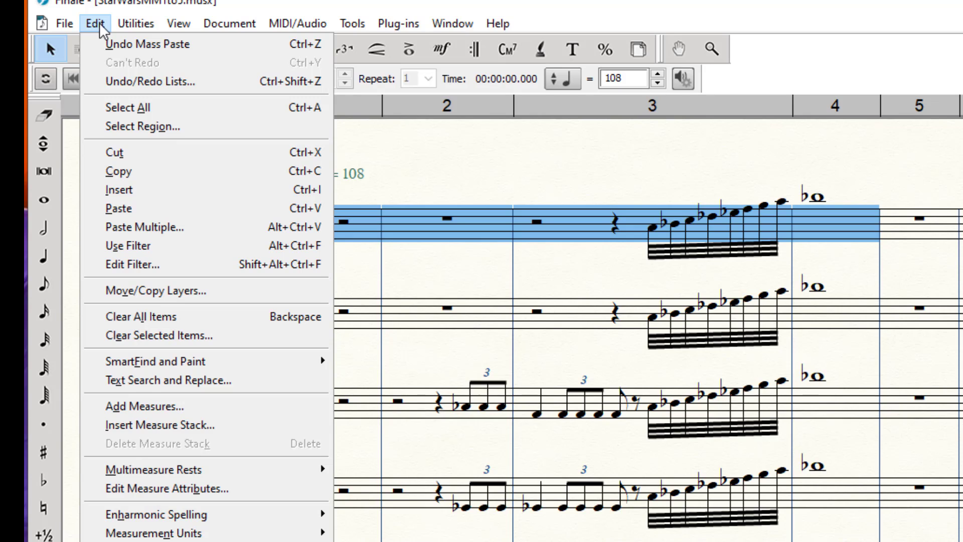
{"action": "left_click", "coordinate": [165, 291]}
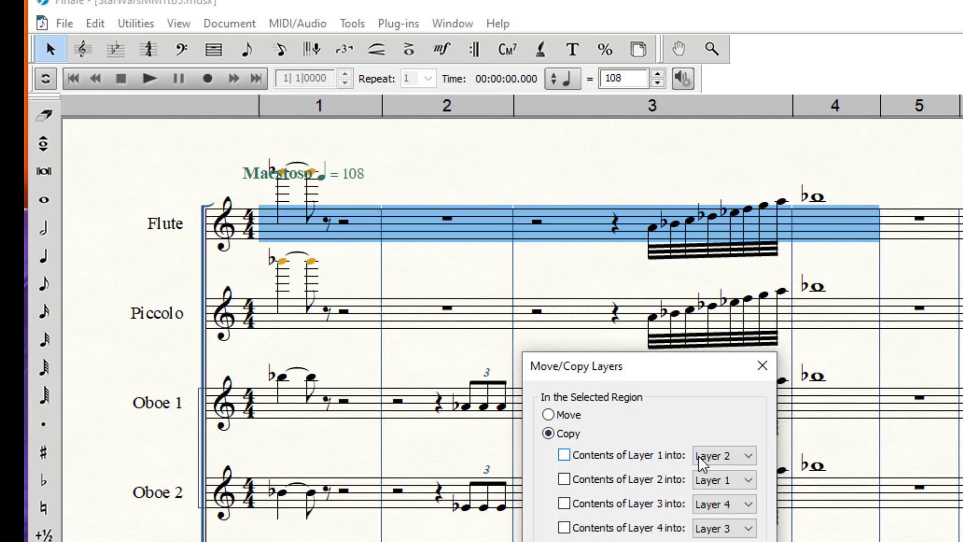
{"action": "left_click", "coordinate": [565, 456]}
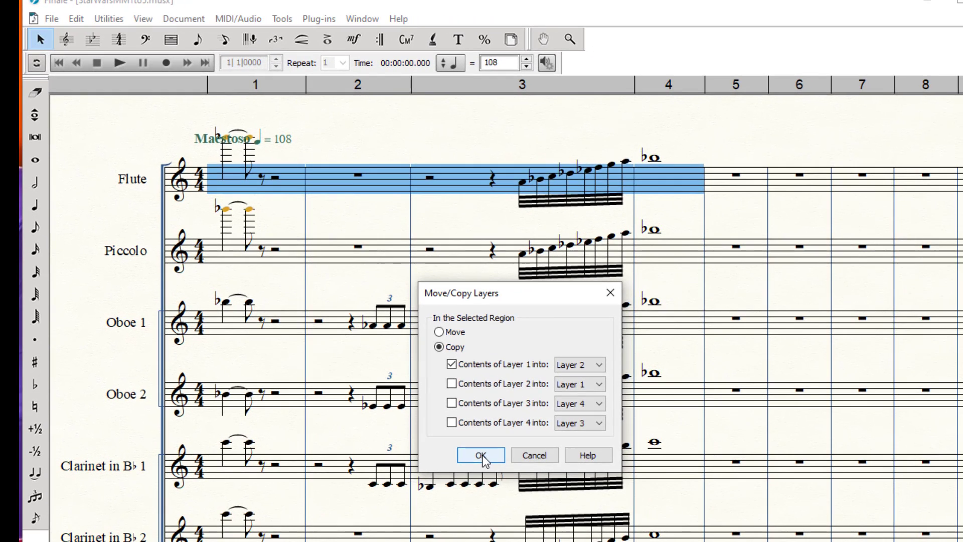
{"action": "left_click", "coordinate": [520, 492]}
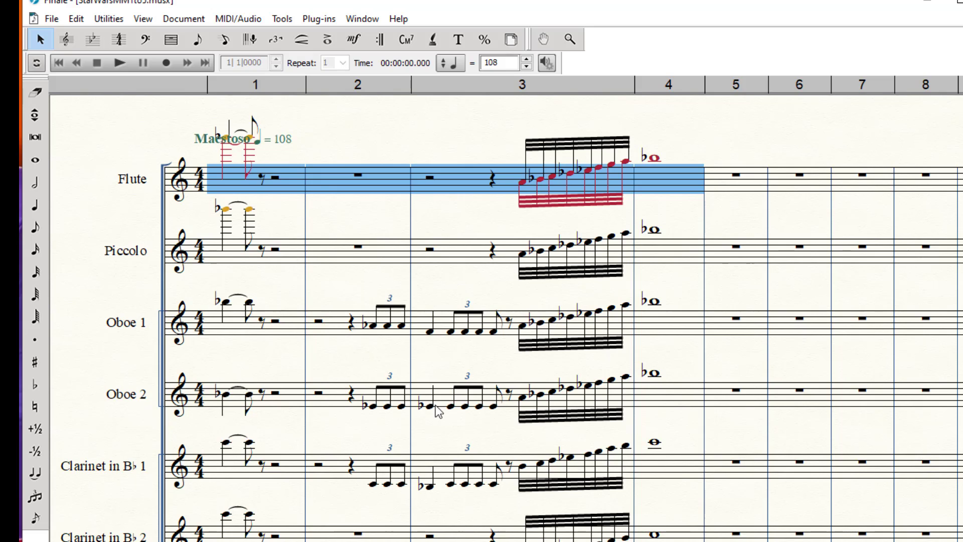
Select measure 1 of the Flute and examine the Edit Filter options for a way to filter by layer
{"action": "left_click", "coordinate": [326, 209]}
{"action": "left_click", "coordinate": [230, 176]}
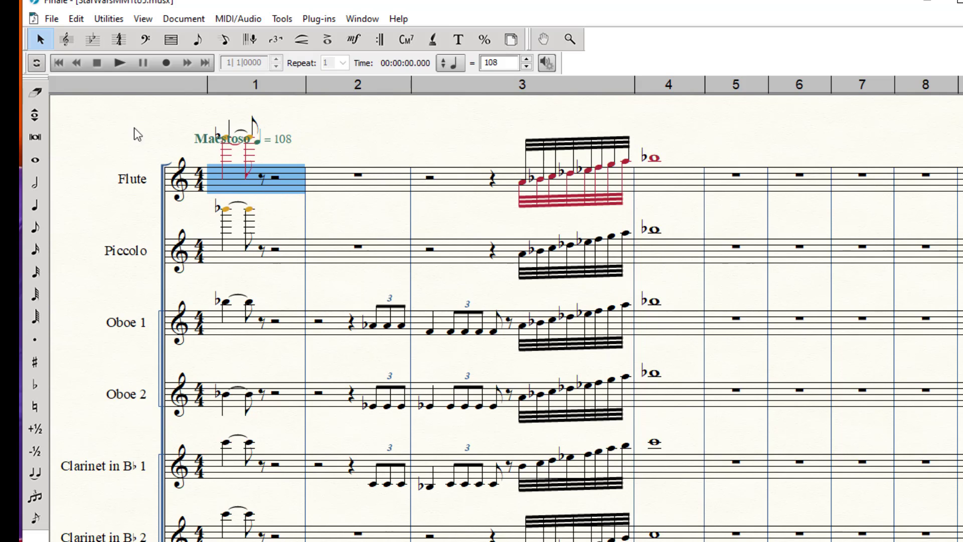
{"action": "left_click", "coordinate": [76, 19]}
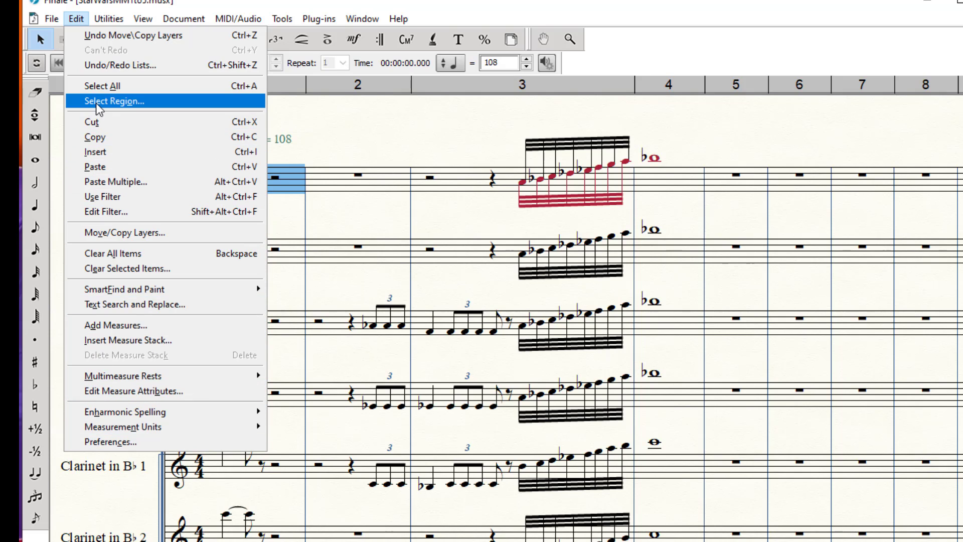
{"action": "left_click", "coordinate": [107, 212]}
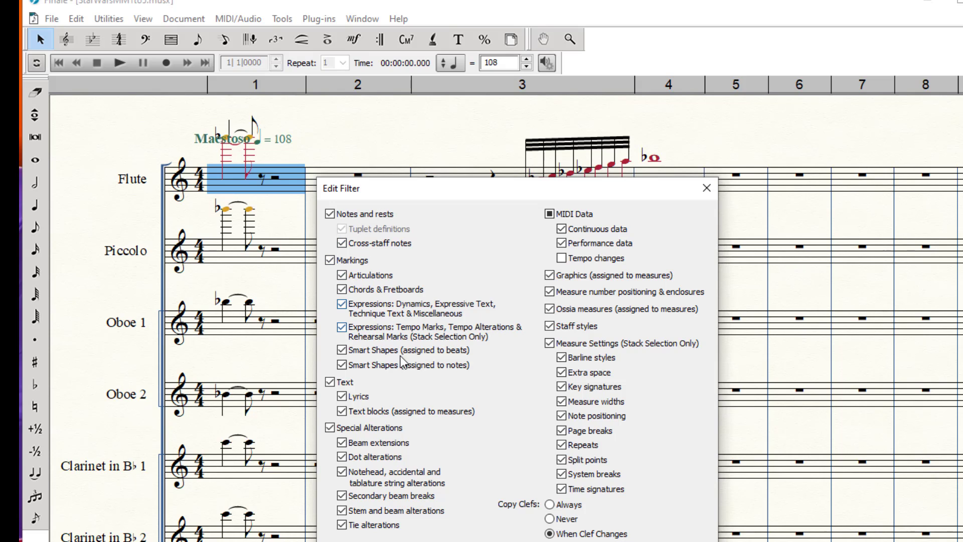
{"action": "left_click", "coordinate": [552, 541]}
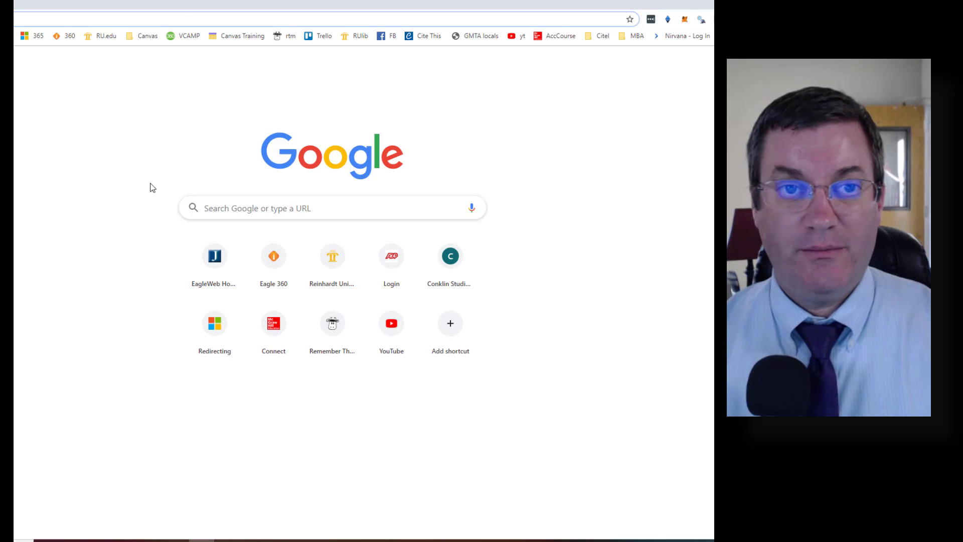
Switch to Chrome, search Google for "select only layer 2 in finale" and look through the results
{"action": "left_click", "coordinate": [183, 18]}
{"action": "type", "text": "select only la"}
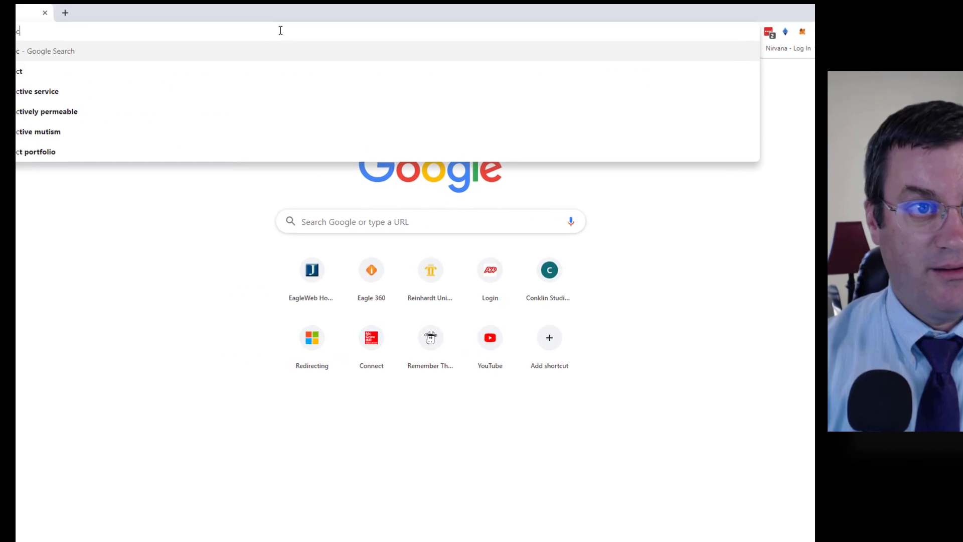
{"action": "type", "text": "yer"}
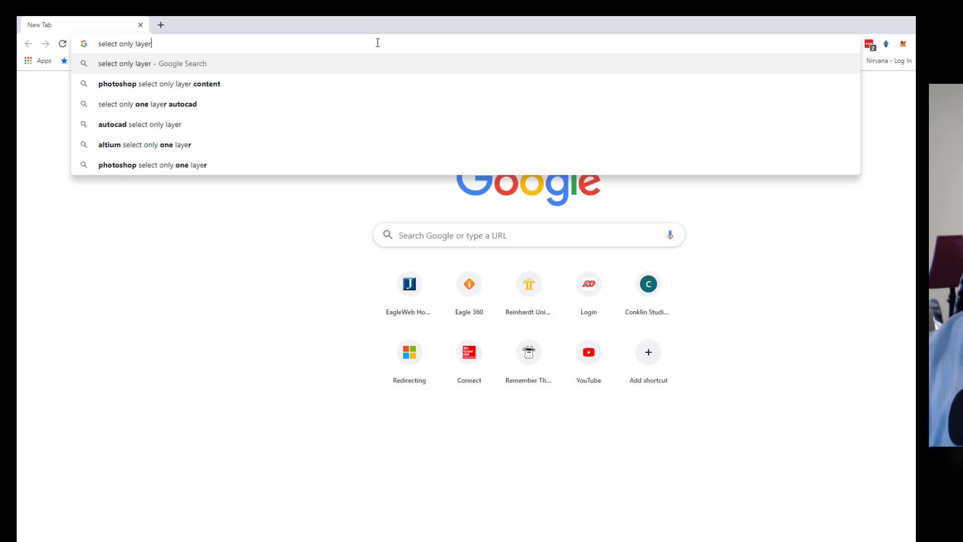
{"action": "type", "text": " 2 in f"}
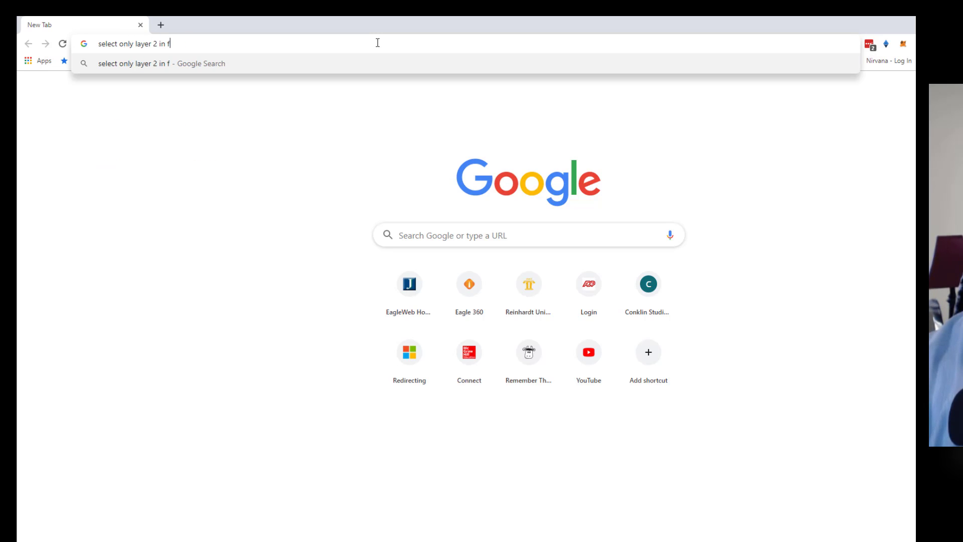
{"action": "type", "text": "inale"}
{"action": "key", "text": "Return"}
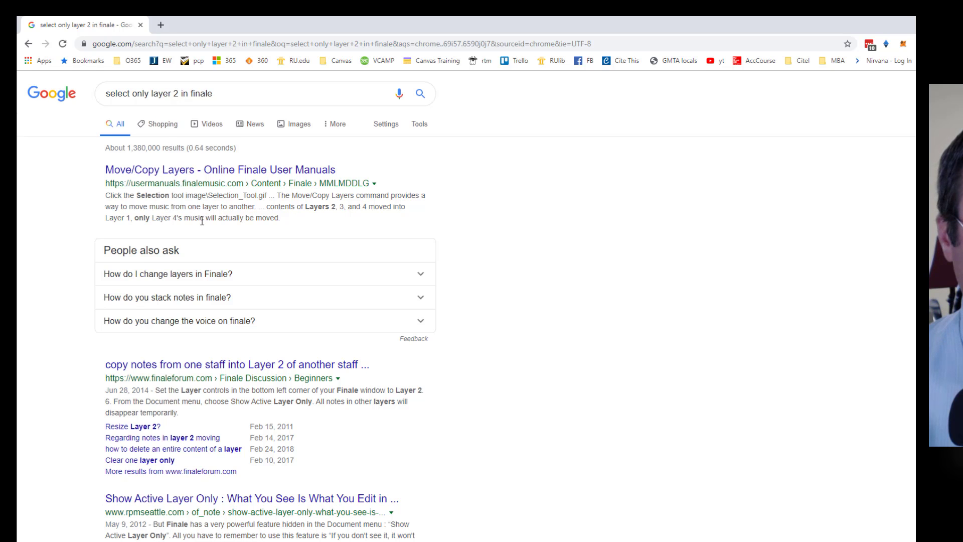
{"action": "scroll", "coordinate": [200, 235], "scroll_direction": "down", "scroll_amount": 1}
{"action": "scroll", "coordinate": [195, 308], "scroll_direction": "down", "scroll_amount": 2}
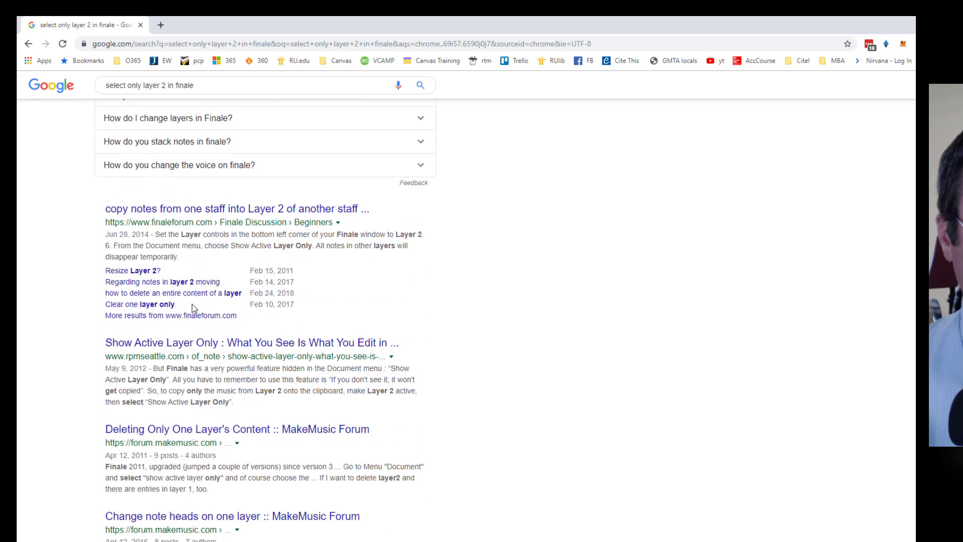
{"action": "scroll", "coordinate": [194, 307], "scroll_direction": "down", "scroll_amount": 1}
{"action": "scroll", "coordinate": [192, 296], "scroll_direction": "down", "scroll_amount": 1}
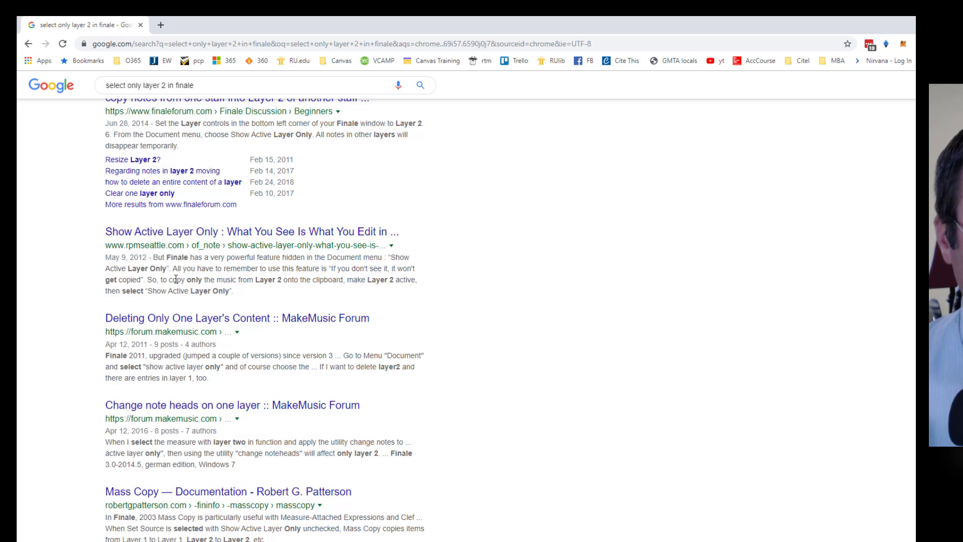
Open the "Show Active Layer Only" article from the search results and read how to edit a single layer in Finale
{"action": "scroll", "coordinate": [176, 279], "scroll_direction": "down", "scroll_amount": 2}
{"action": "scroll", "coordinate": [176, 273], "scroll_direction": "up", "scroll_amount": 1}
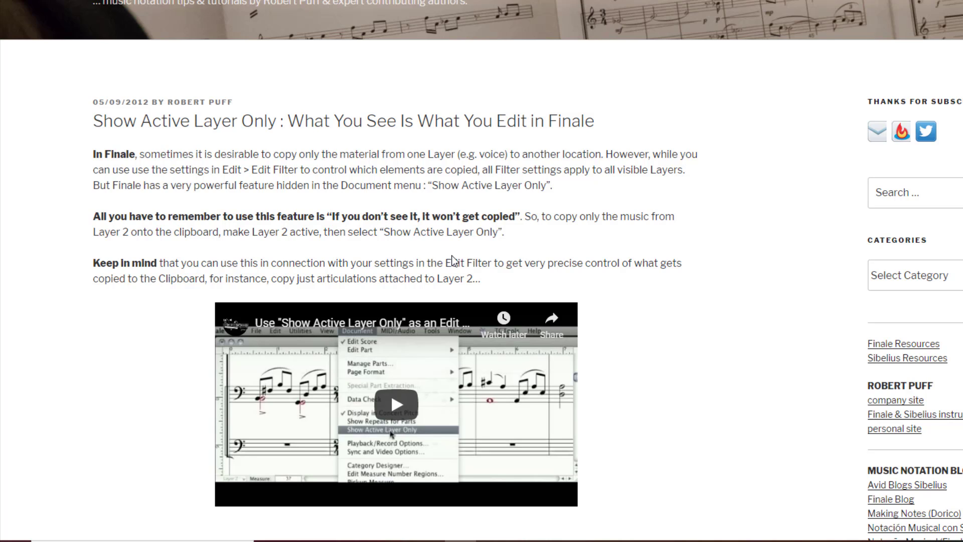
{"action": "scroll", "coordinate": [161, 274], "scroll_direction": "down", "scroll_amount": 3}
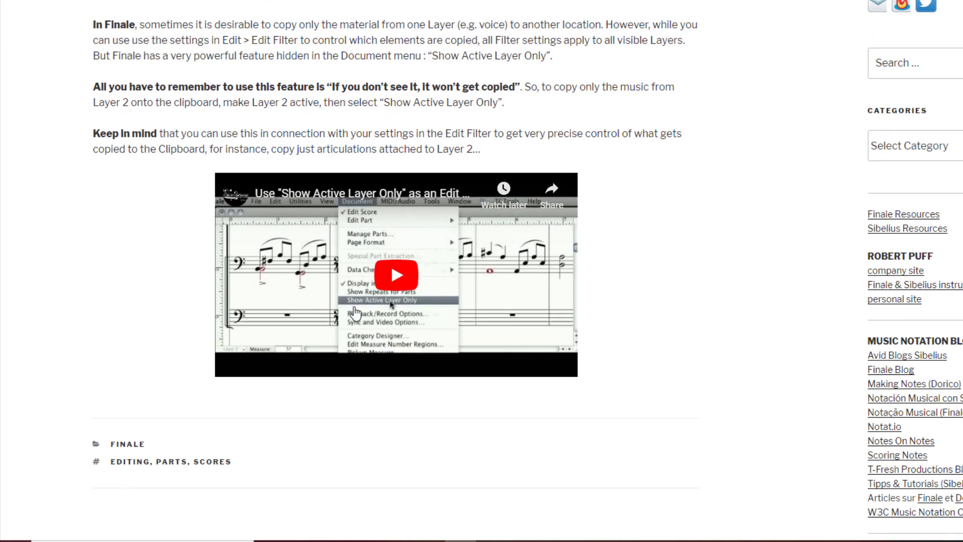
{"action": "scroll", "coordinate": [161, 340], "scroll_direction": "down", "scroll_amount": 1}
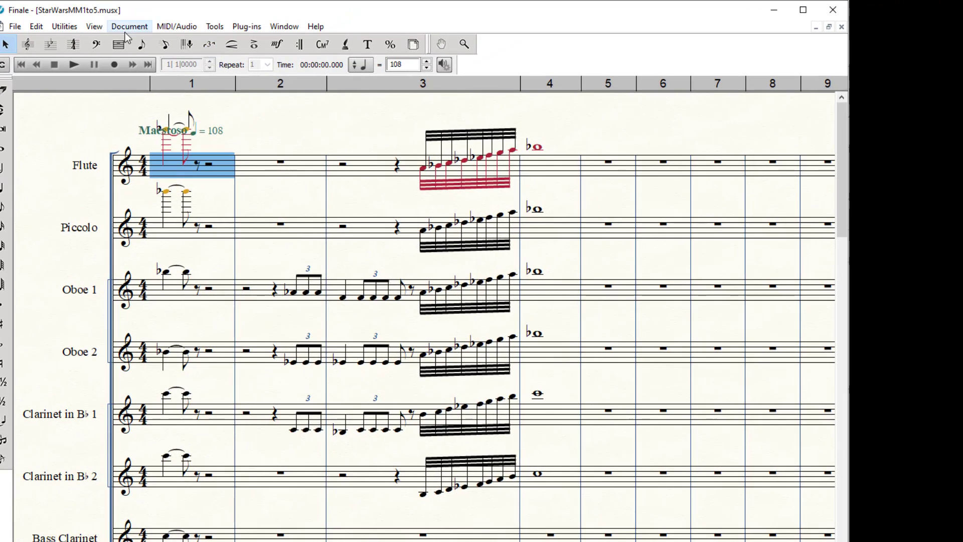
Switch back to Finale, turn on Show Active Layer Only and make Layer 2 the active layer
{"action": "left_click", "coordinate": [131, 27]}
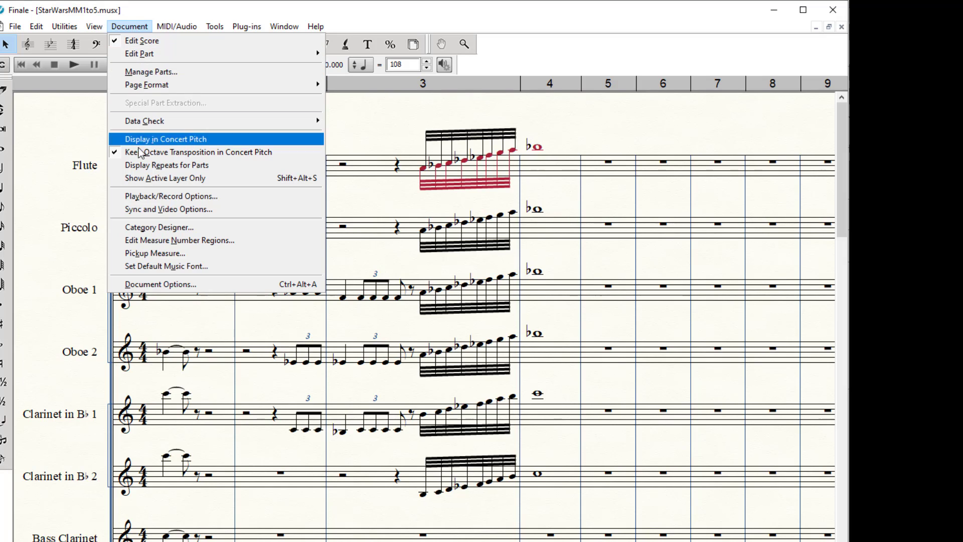
{"action": "left_click", "coordinate": [145, 183]}
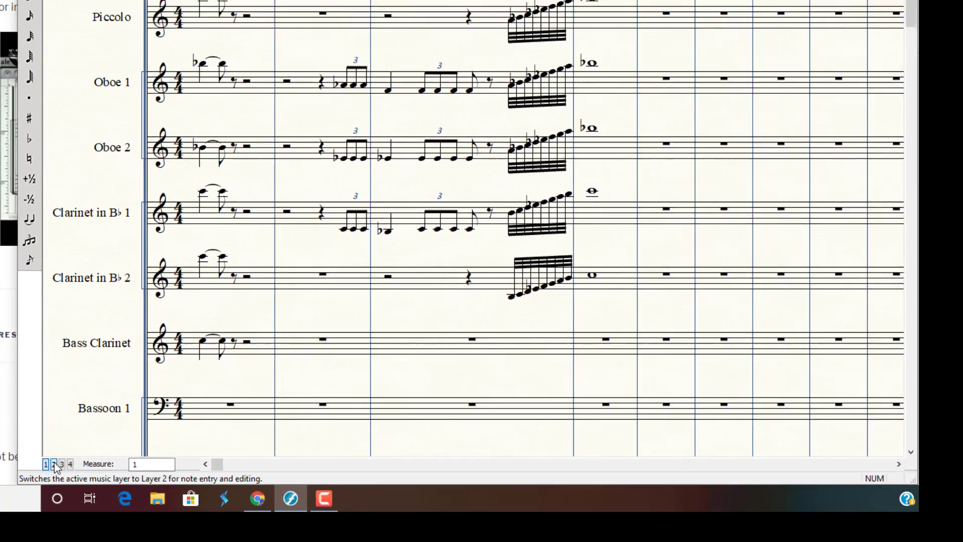
{"action": "left_click", "coordinate": [80, 426]}
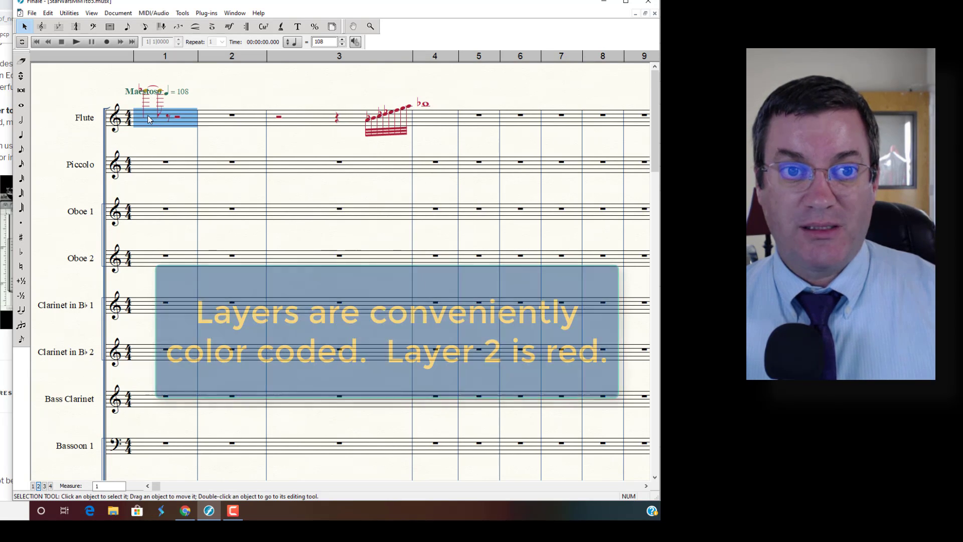
Transpose the Layer 2 notes in measure 1 of the Flute down an octave diatonically
{"action": "left_click", "coordinate": [69, 15]}
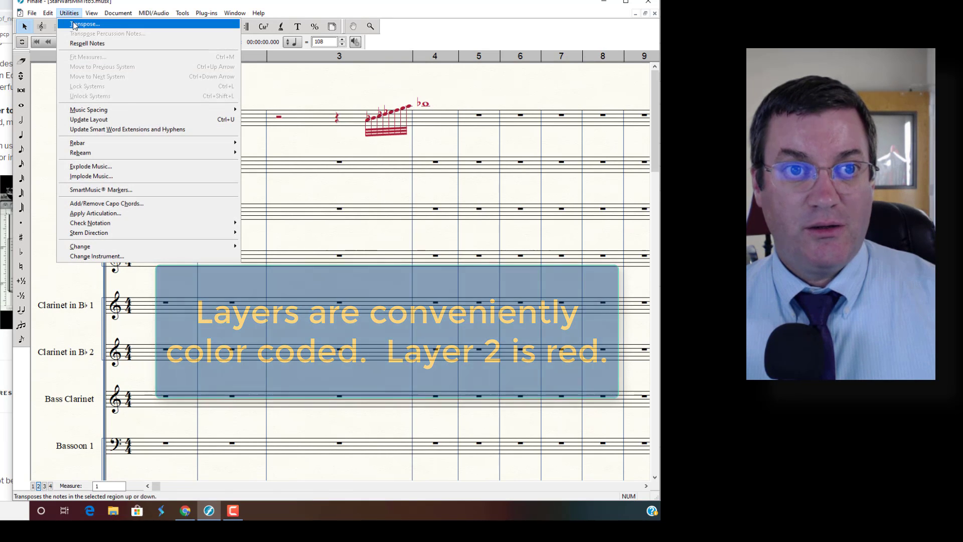
{"action": "left_click", "coordinate": [84, 24]}
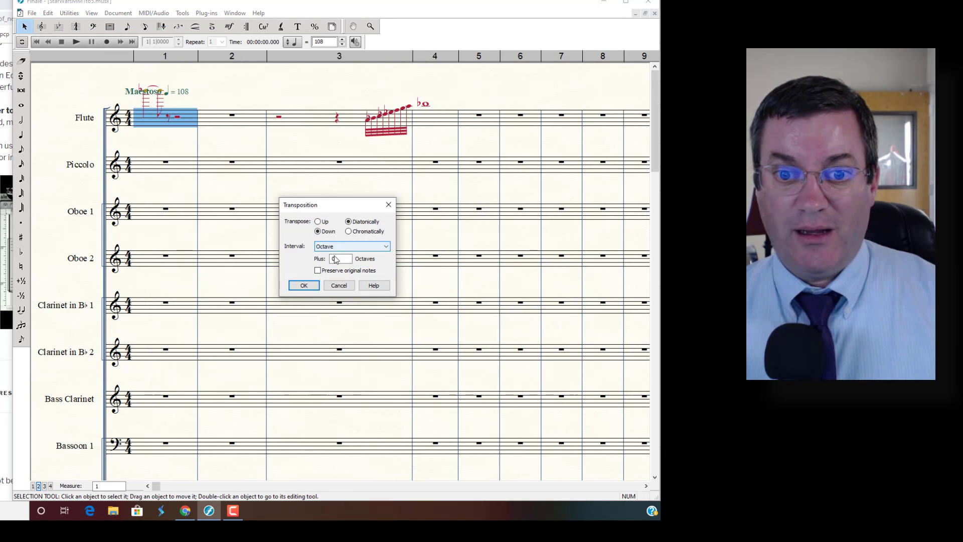
{"action": "left_click", "coordinate": [307, 286]}
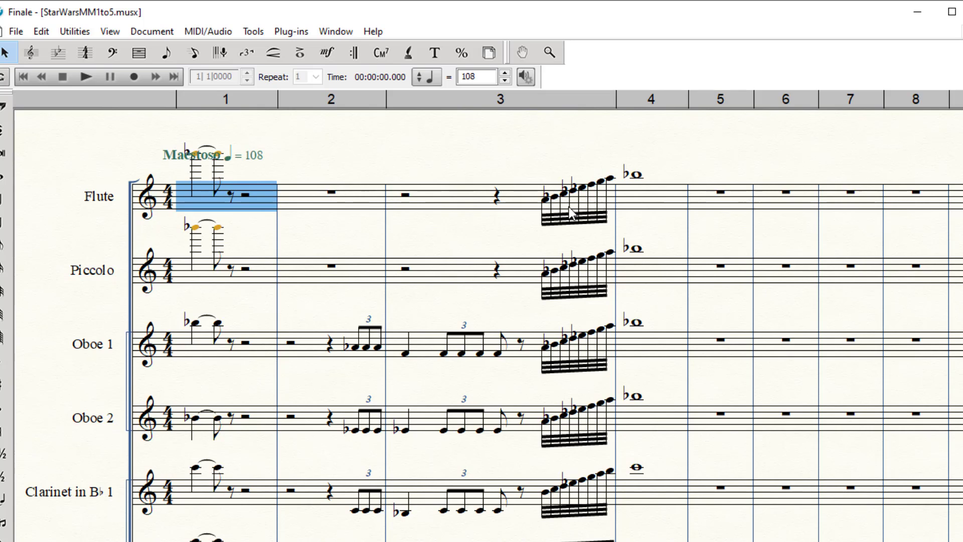
Transpose the Layer 1 notes in Flute measures 3 and 4 up an octave diatonically, and turn off Show Active Layer Only
{"action": "left_click_drag", "start_coordinate": [569, 205], "coordinate": [637, 197]}
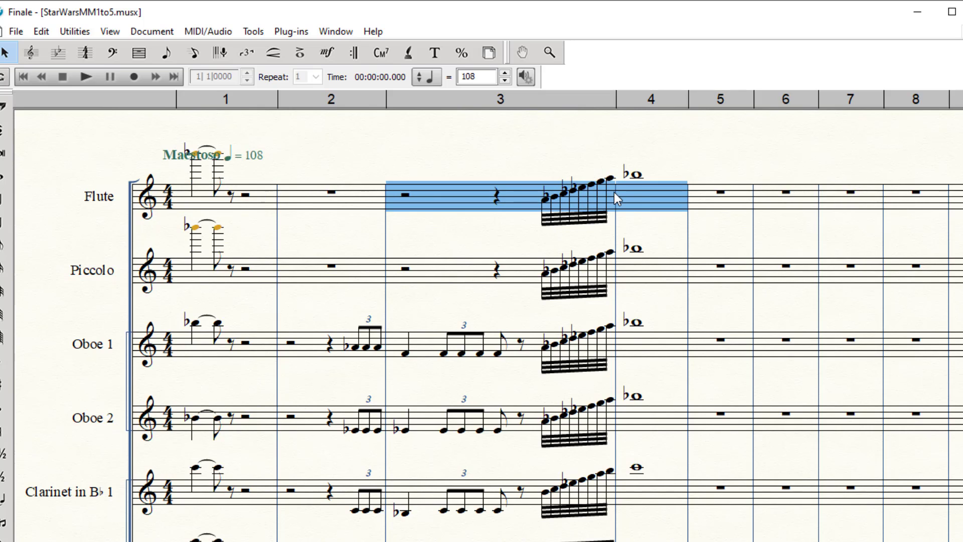
{"action": "left_click", "coordinate": [75, 32]}
{"action": "left_click", "coordinate": [83, 45]}
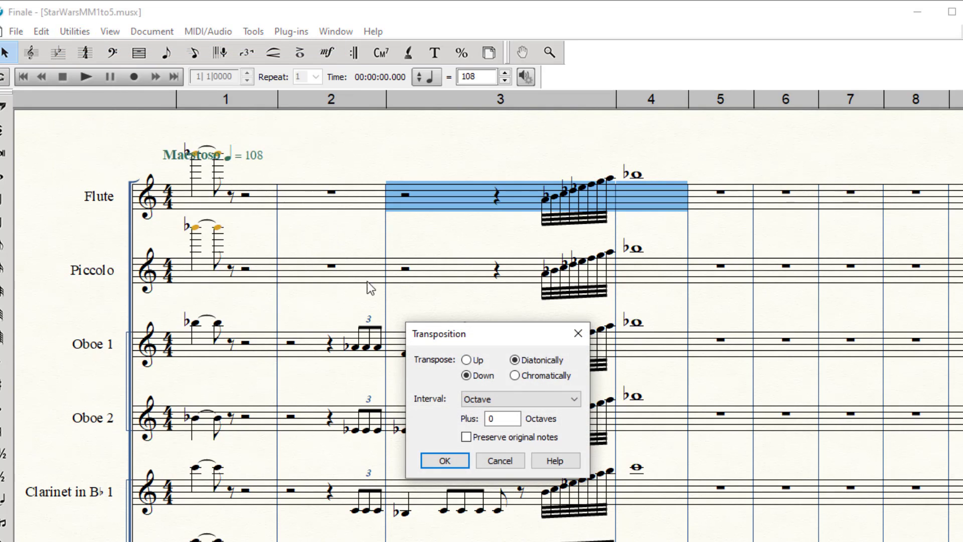
{"action": "left_click", "coordinate": [466, 360]}
{"action": "left_click", "coordinate": [457, 461]}
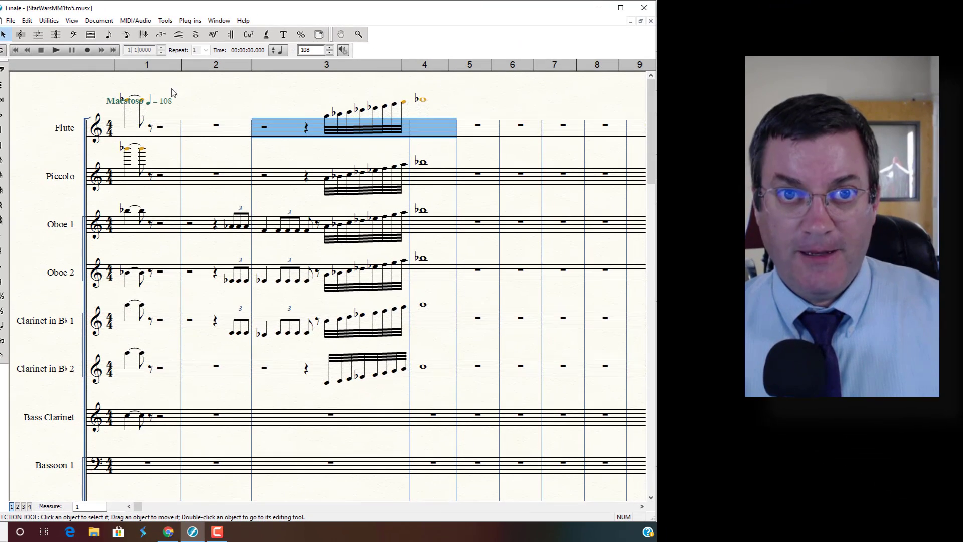
{"action": "left_click", "coordinate": [99, 20]}
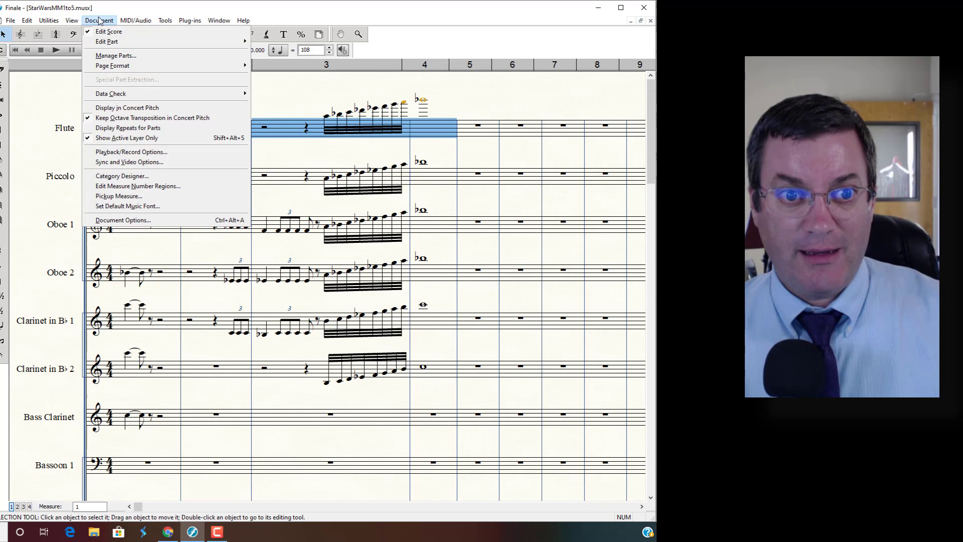
{"action": "left_click", "coordinate": [114, 138]}
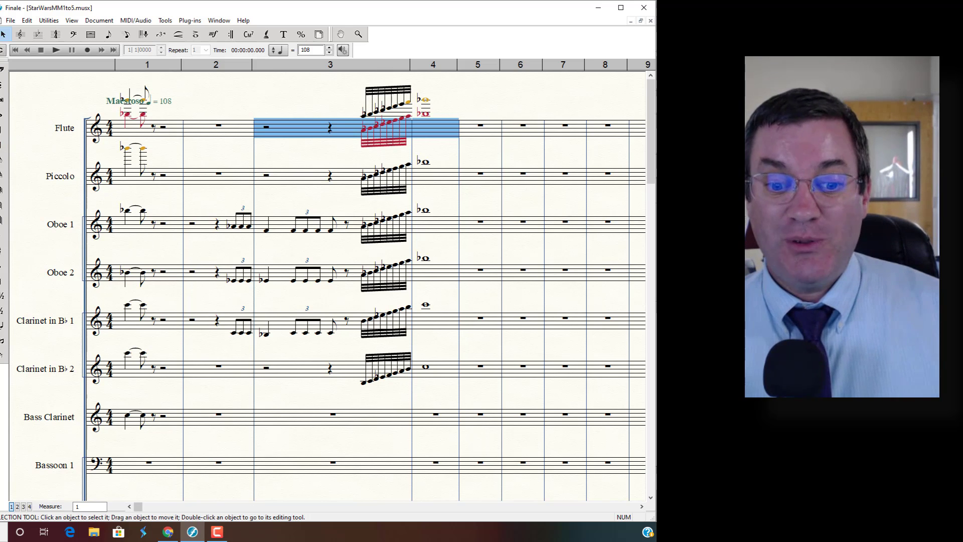
{"action": "mouse_move", "coordinate": [215, 539]}
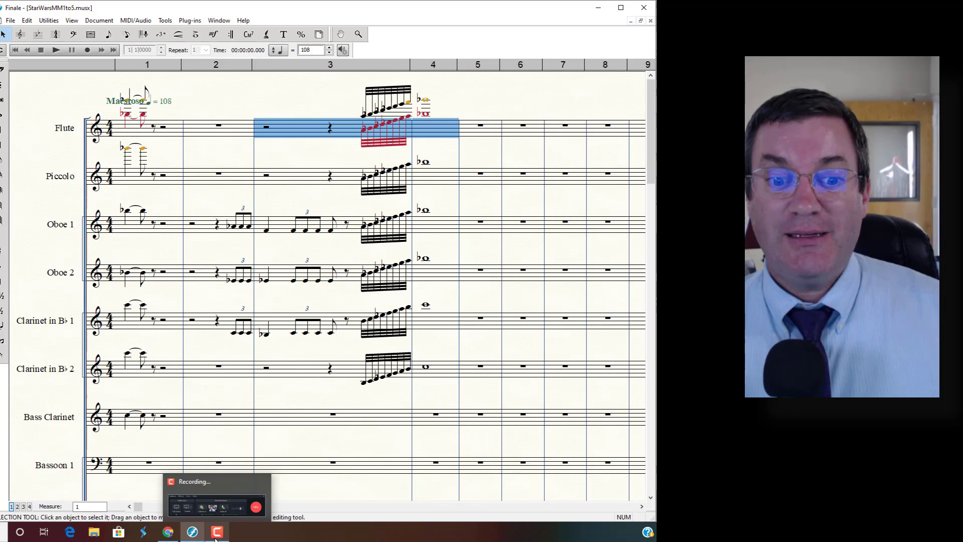
{"action": "left_click", "coordinate": [215, 539]}
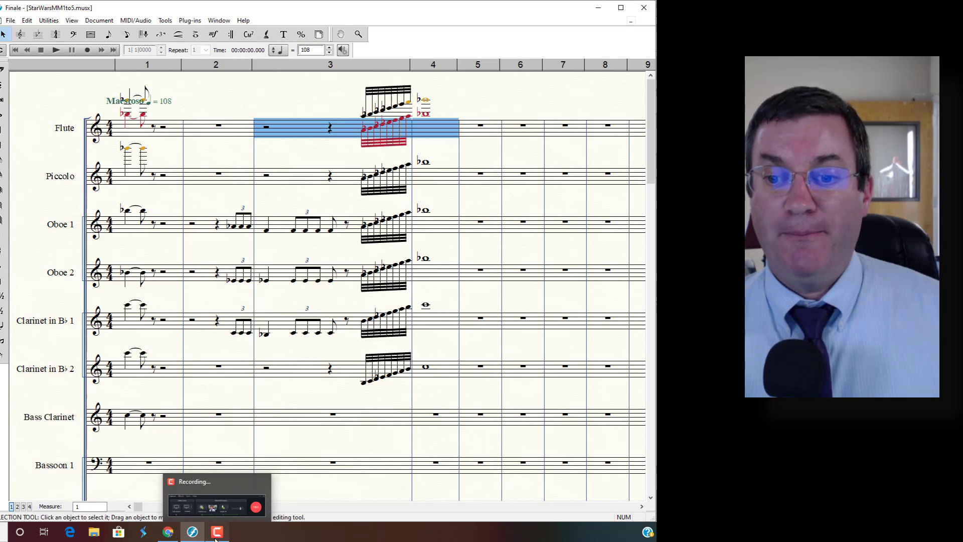